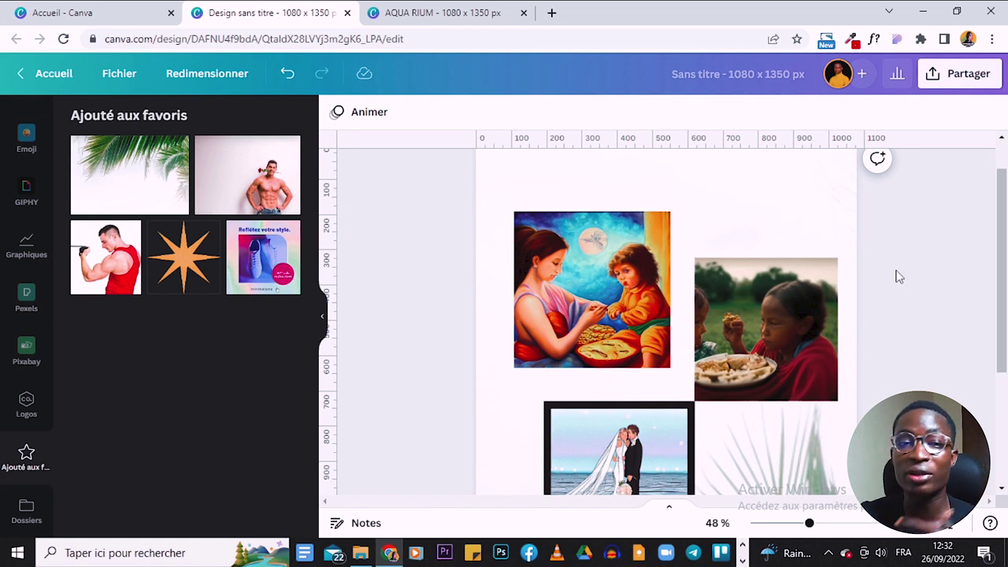
Step: Examine the mother-and-child painting, the girl eating and the framed wedding couple images on page 1
click(619, 254)
click(754, 315)
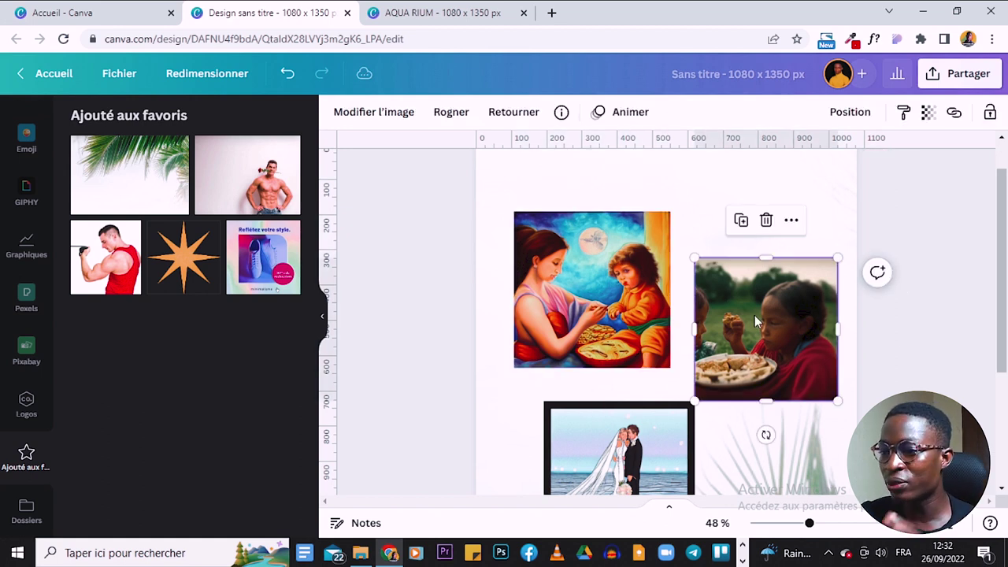
click(619, 270)
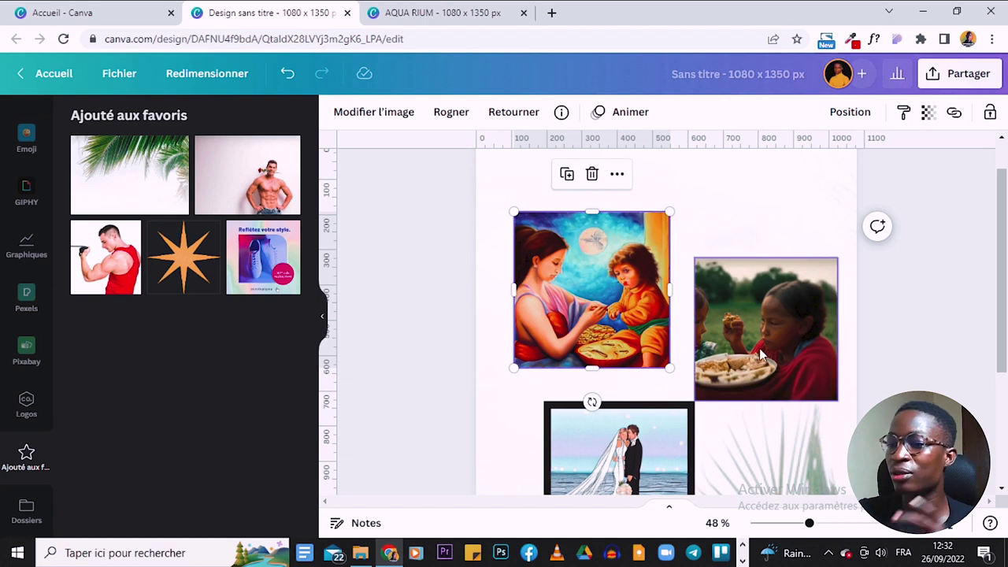
scroll(880, 345, down, 3)
click(642, 340)
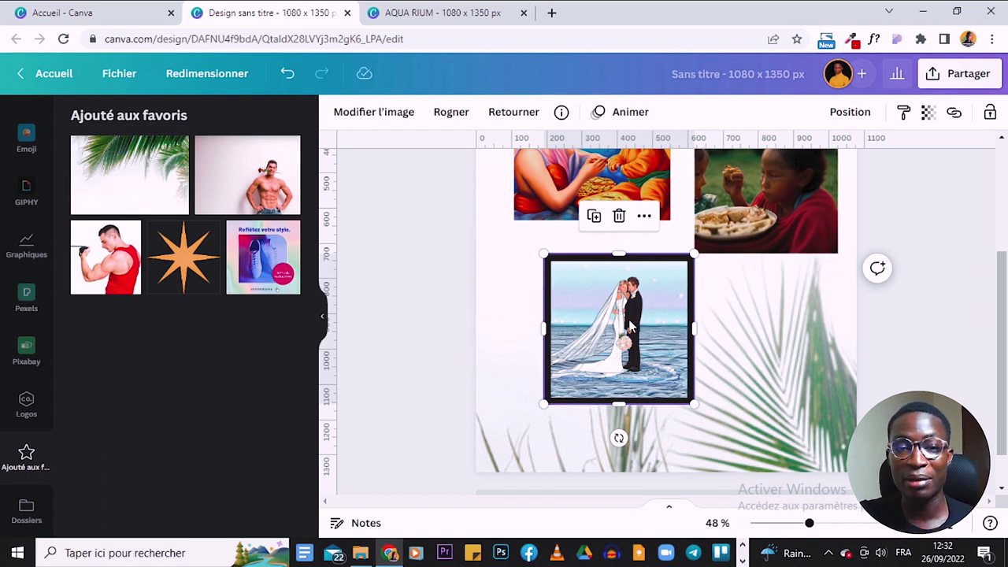
scroll(809, 338, up, 3)
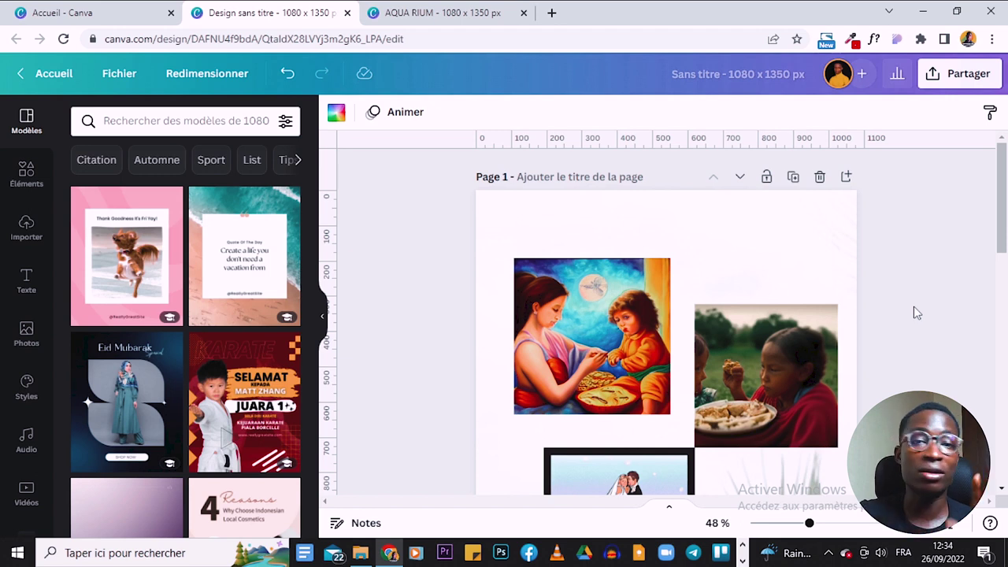
Step: Look over page 1 and the blank page 2 of the design at 31% zoom
scroll(916, 313, down, 3)
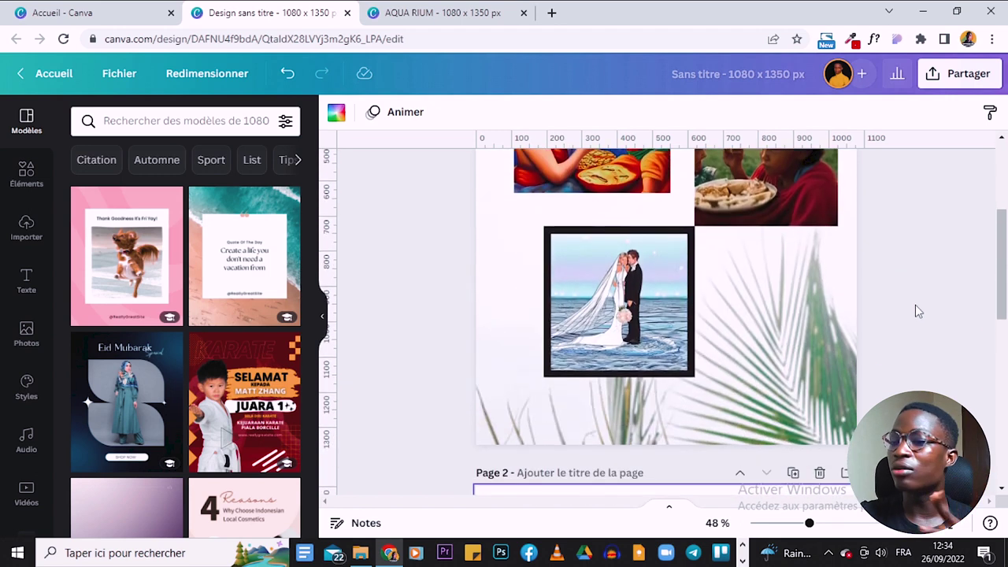
scroll(915, 305, down, 6)
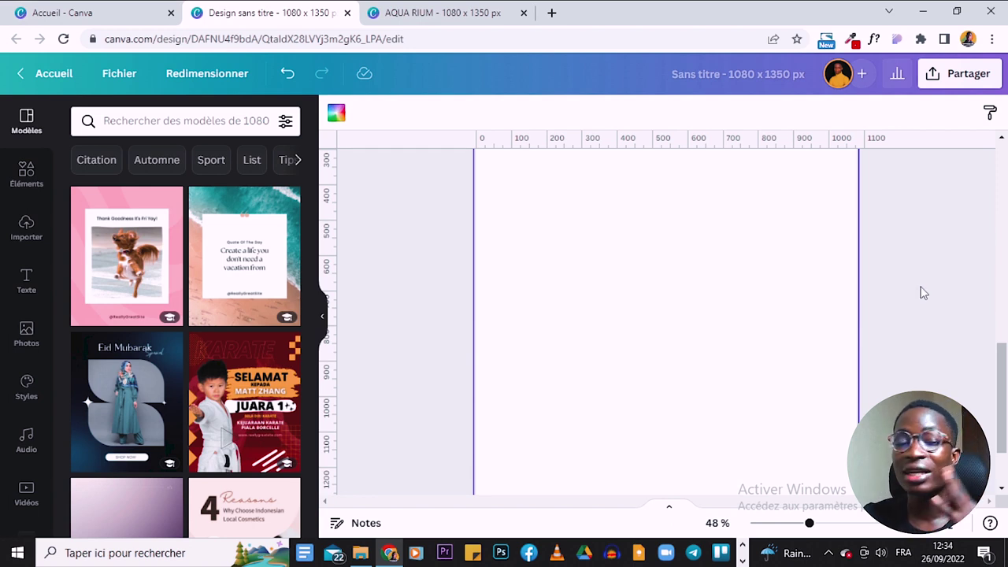
scroll(920, 290, down, 2)
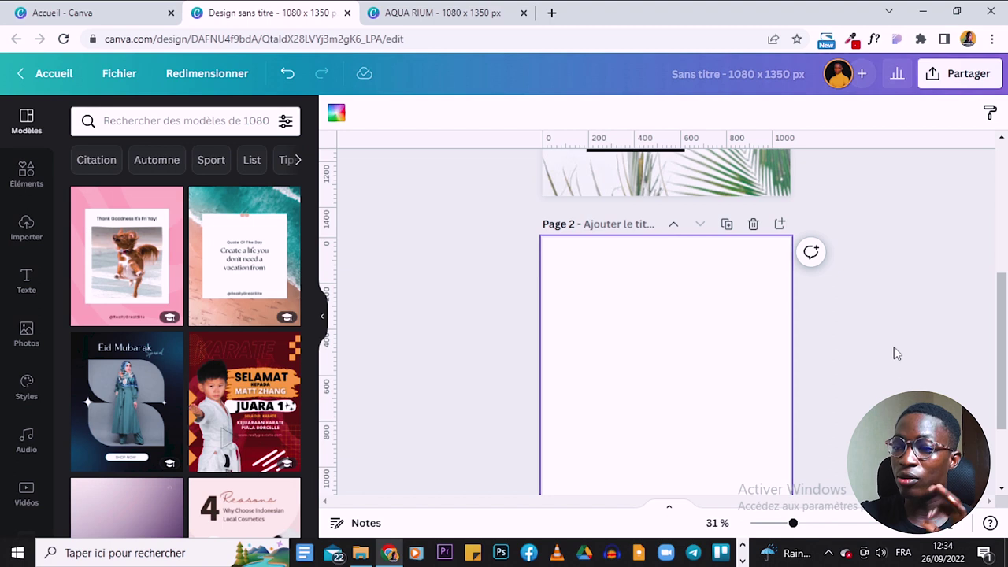
scroll(896, 354, down, 2)
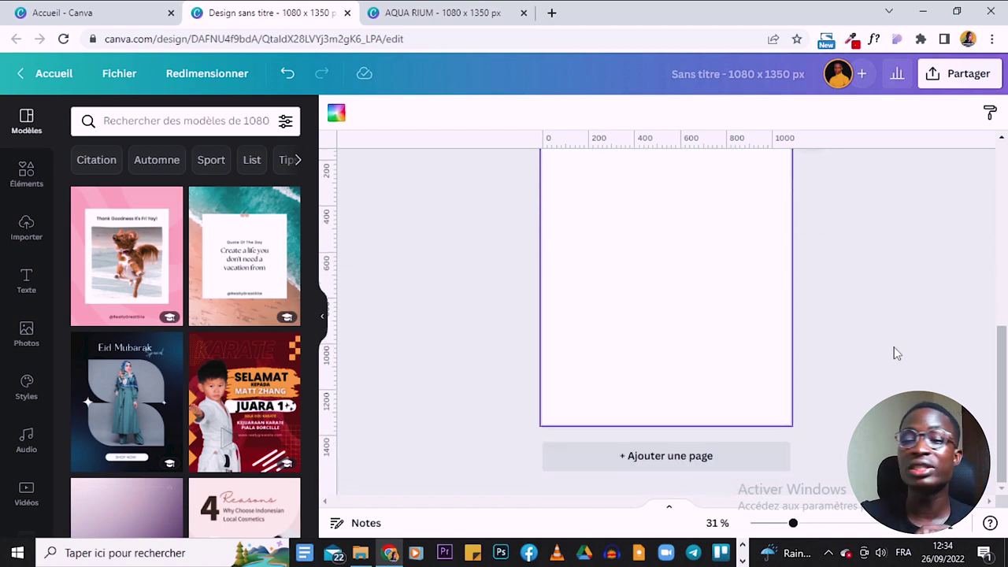
scroll(894, 354, up, 2)
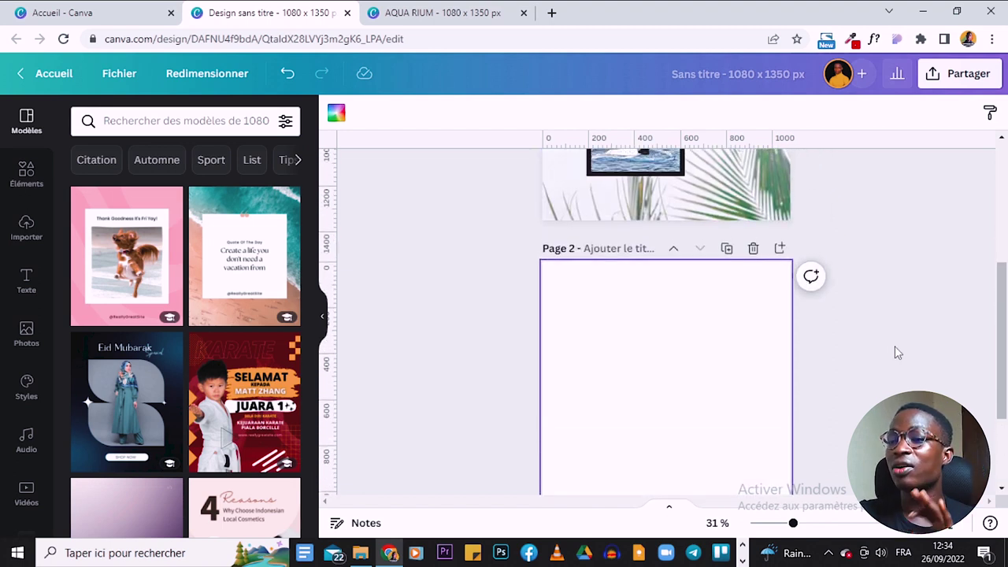
scroll(505, 332, up, 3)
scroll(506, 324, down, 2)
scroll(506, 323, up, 1)
scroll(505, 324, down, 1)
scroll(505, 324, down, 3)
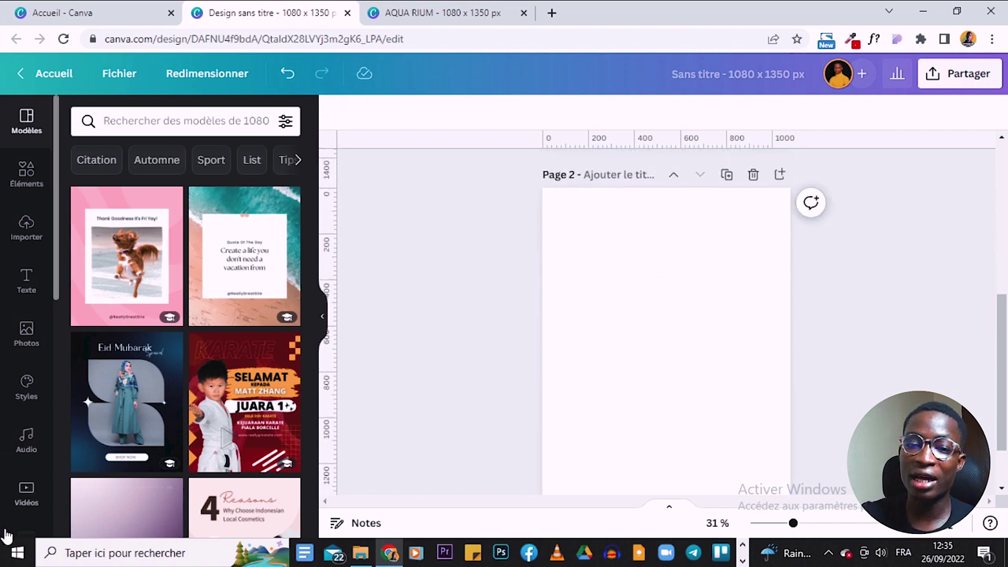
Step: Find the Text to Image (Beta) app among the additional content-creation apps and start using it
scroll(41, 413, down, 2)
scroll(40, 416, down, 5)
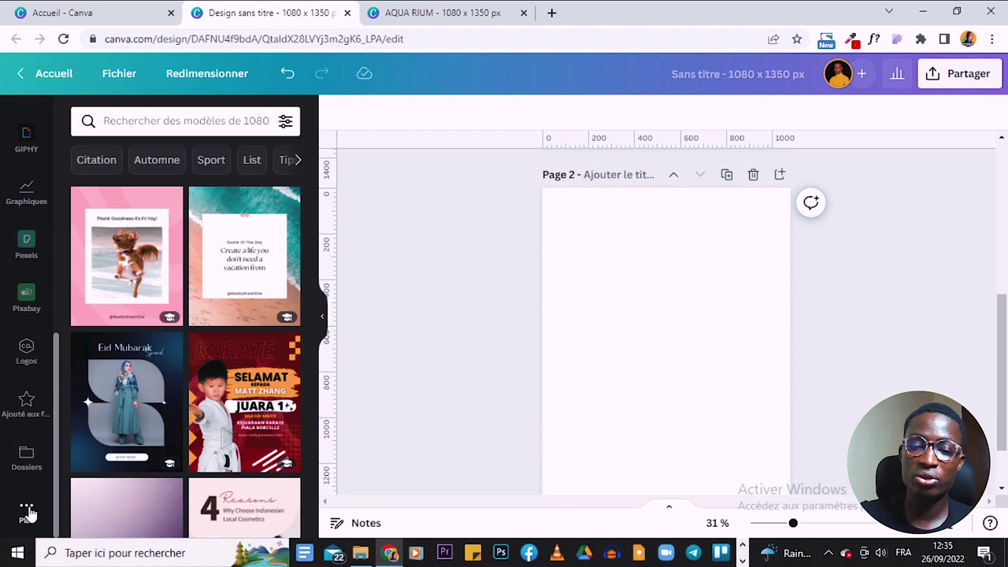
click(27, 511)
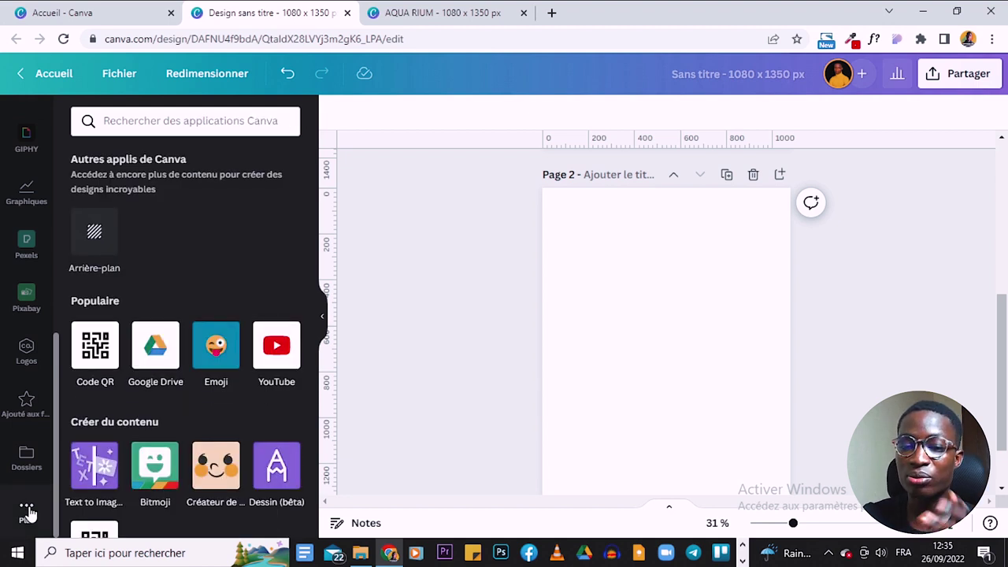
scroll(260, 233, down, 2)
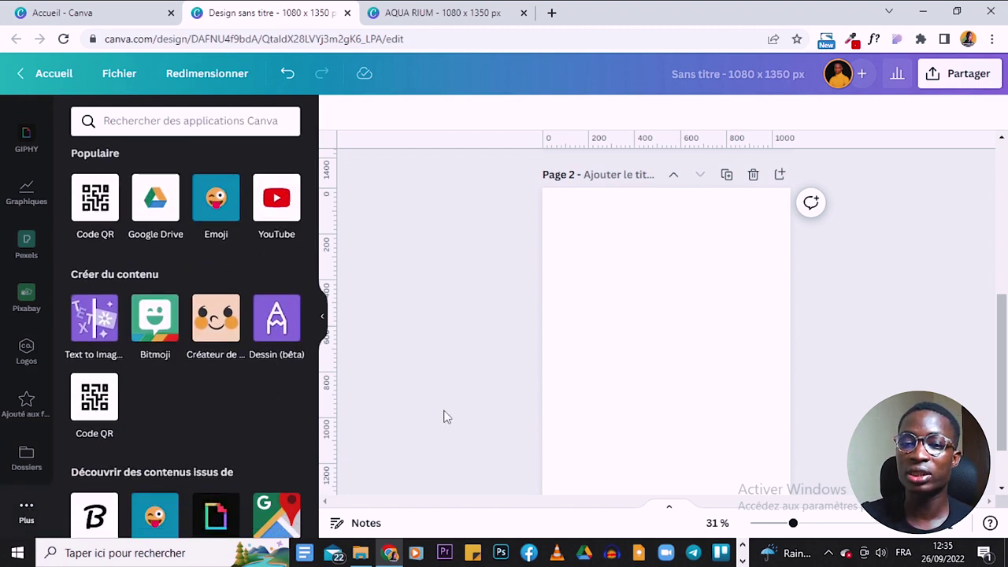
scroll(249, 199, down, 1)
scroll(250, 199, down, 1)
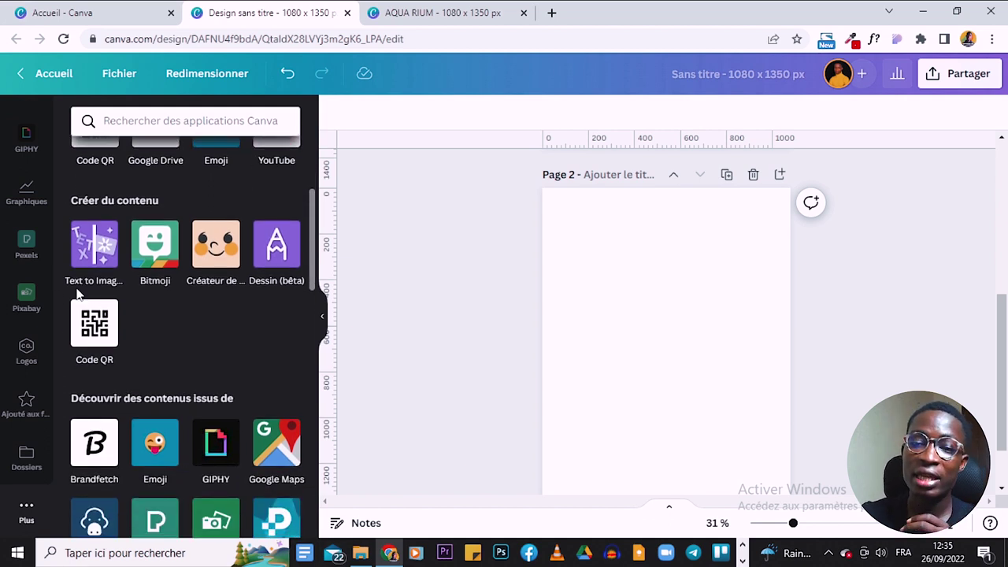
mouse_move(97, 266)
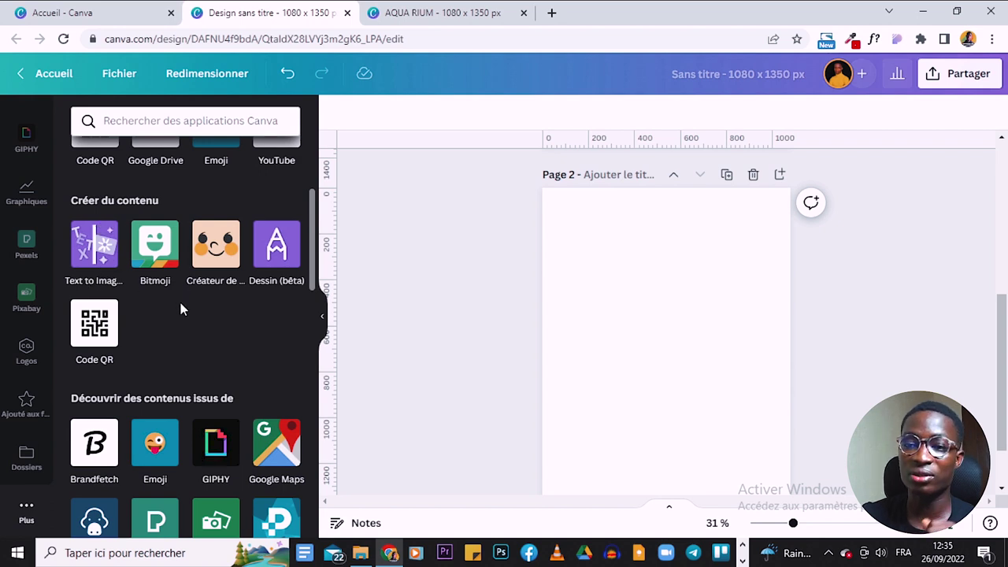
click(94, 245)
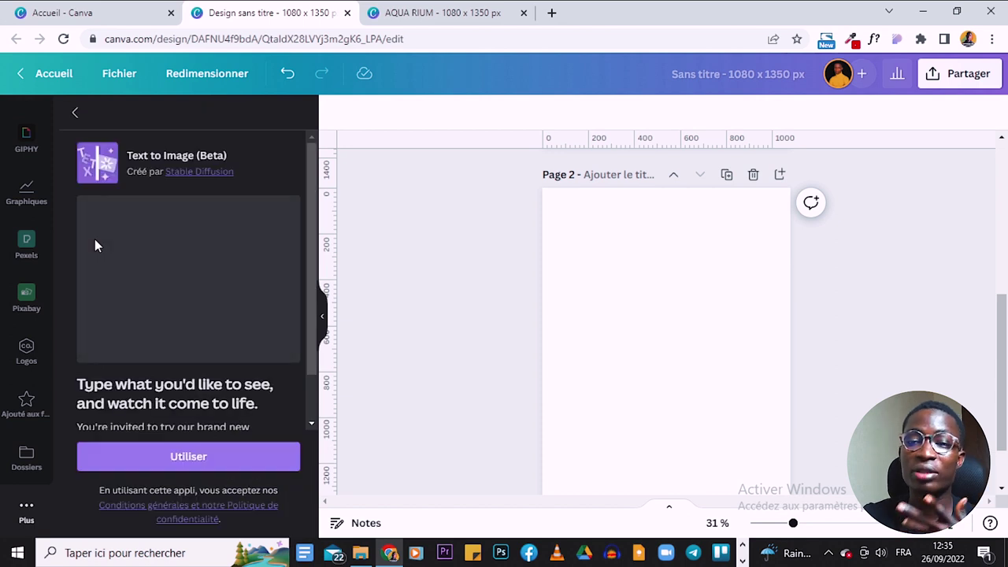
scroll(197, 315, down, 1)
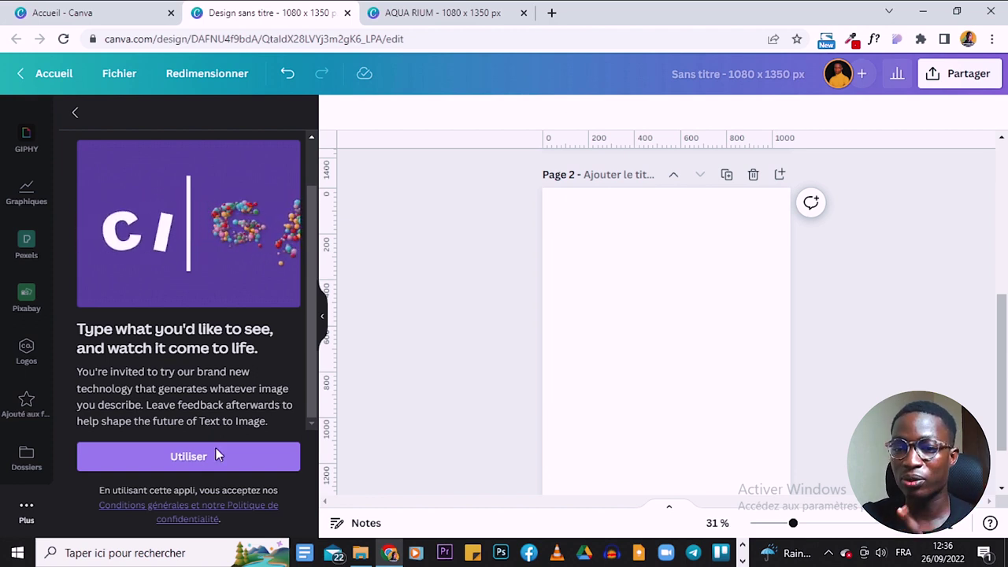
click(180, 455)
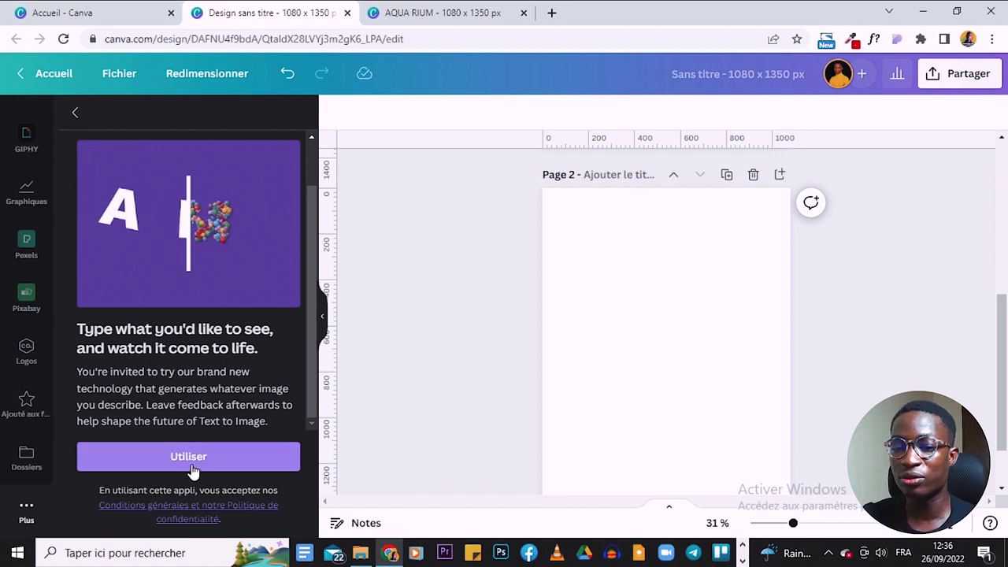
click(221, 457)
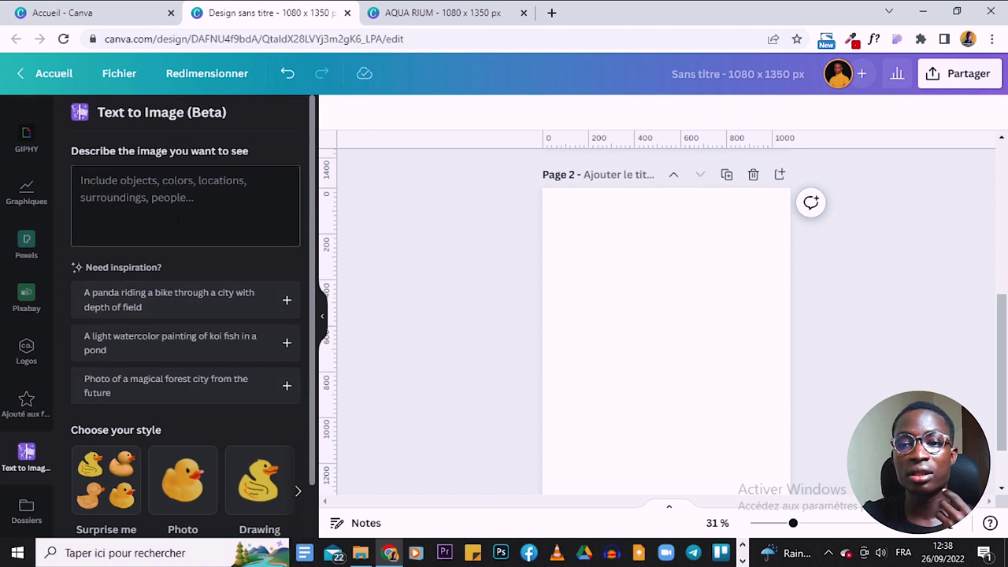
Step: Examine the Text to Image description field, the inspiration prompts and the available image styles
scroll(178, 218, down, 2)
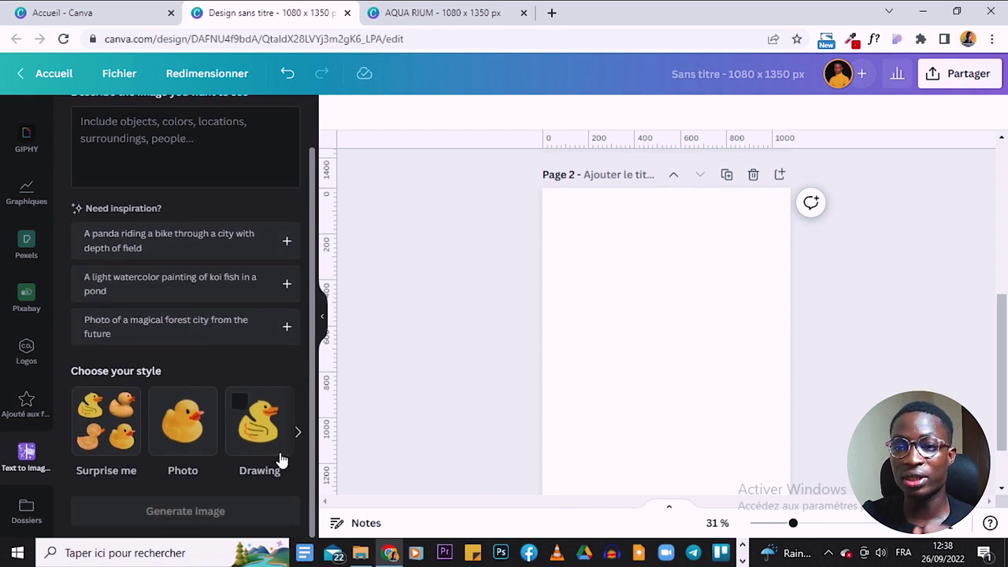
scroll(118, 285, up, 2)
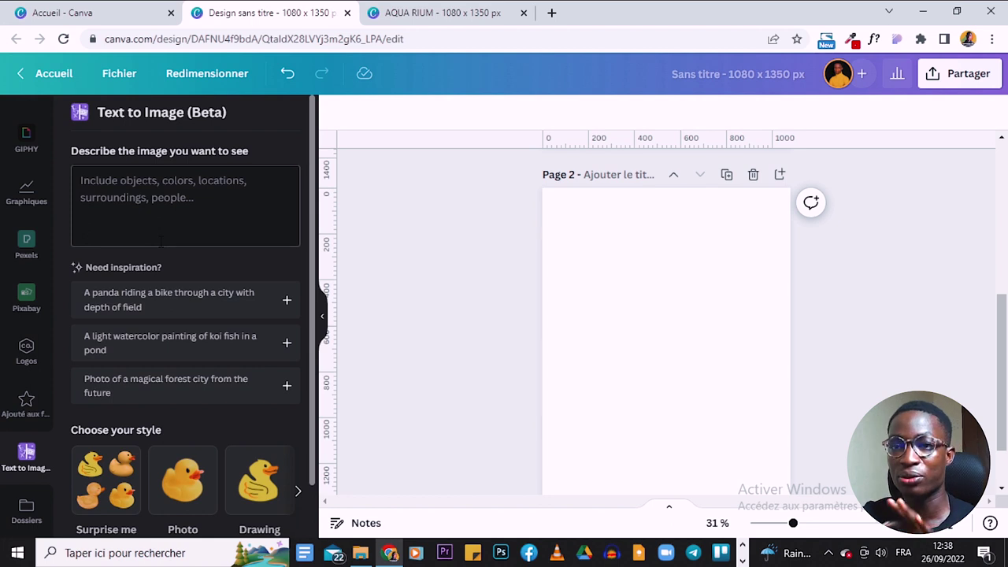
click(81, 180)
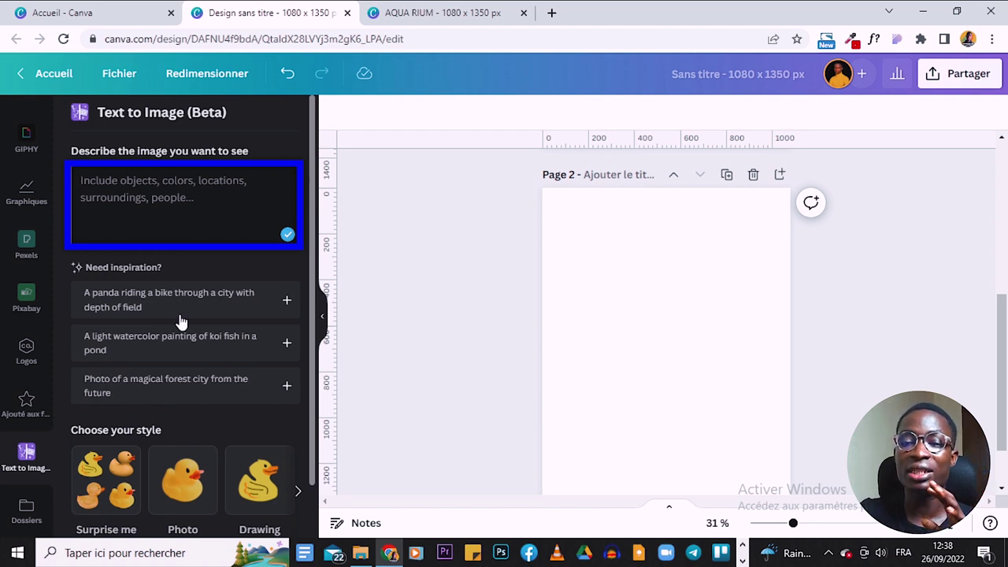
scroll(229, 207, down, 1)
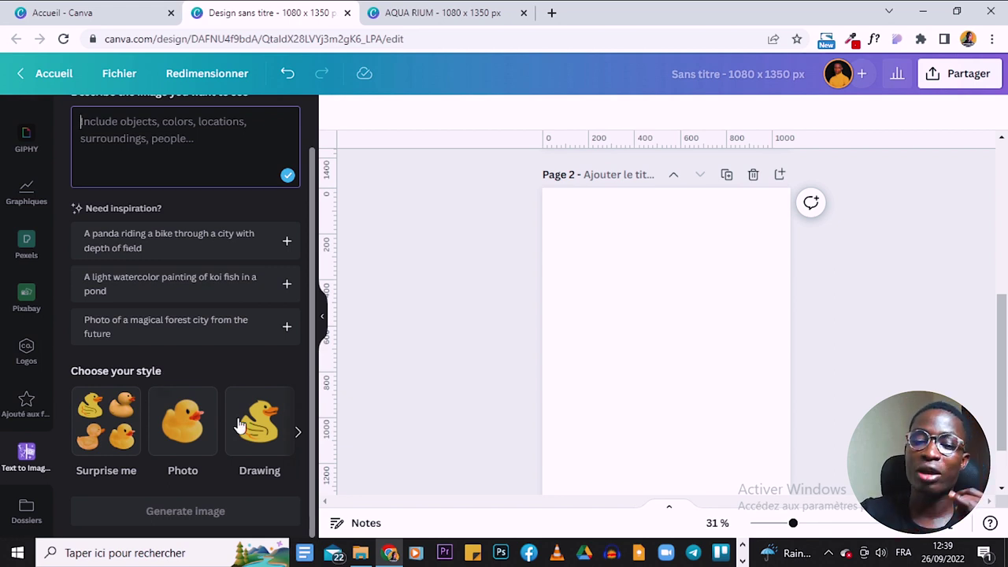
click(299, 434)
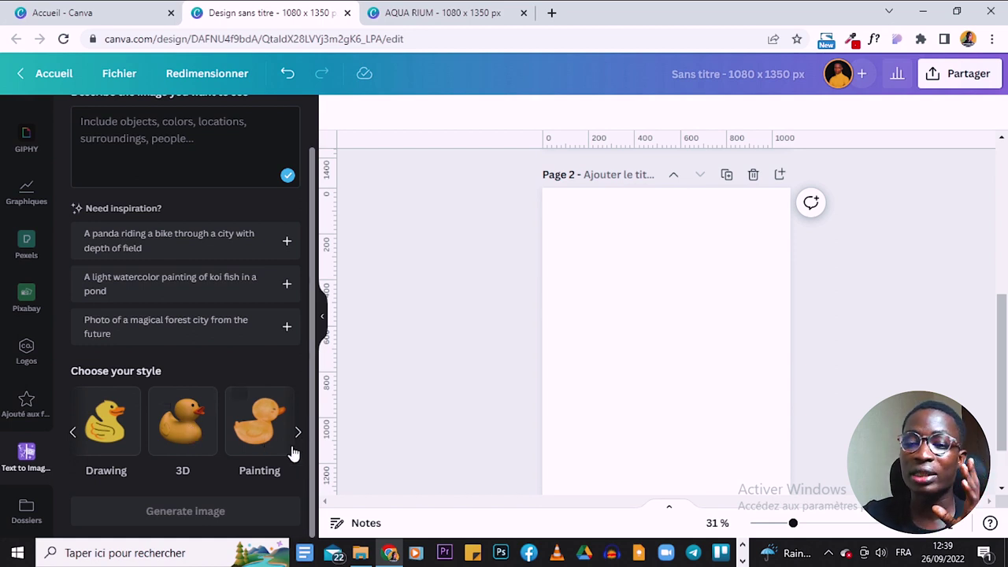
click(75, 436)
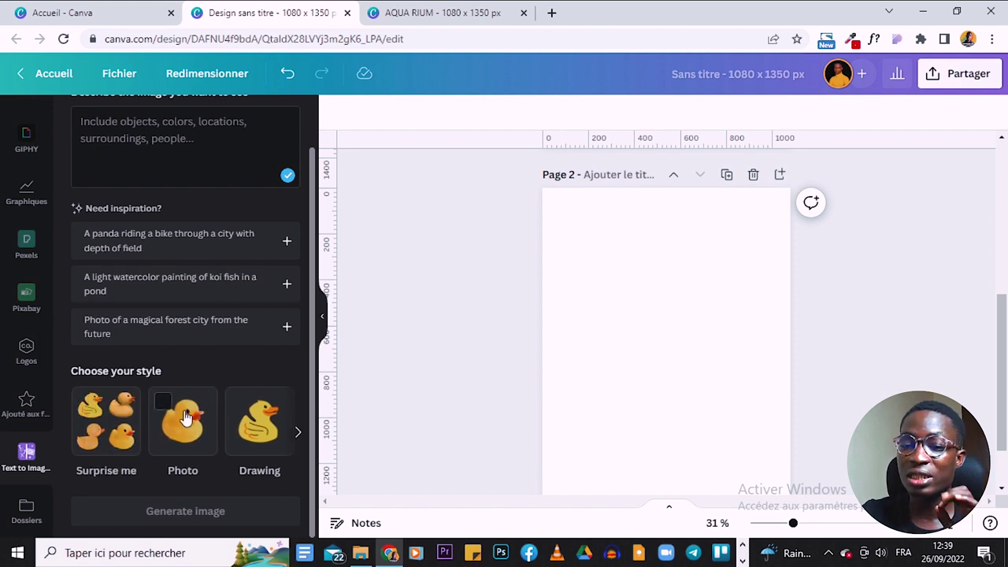
click(298, 433)
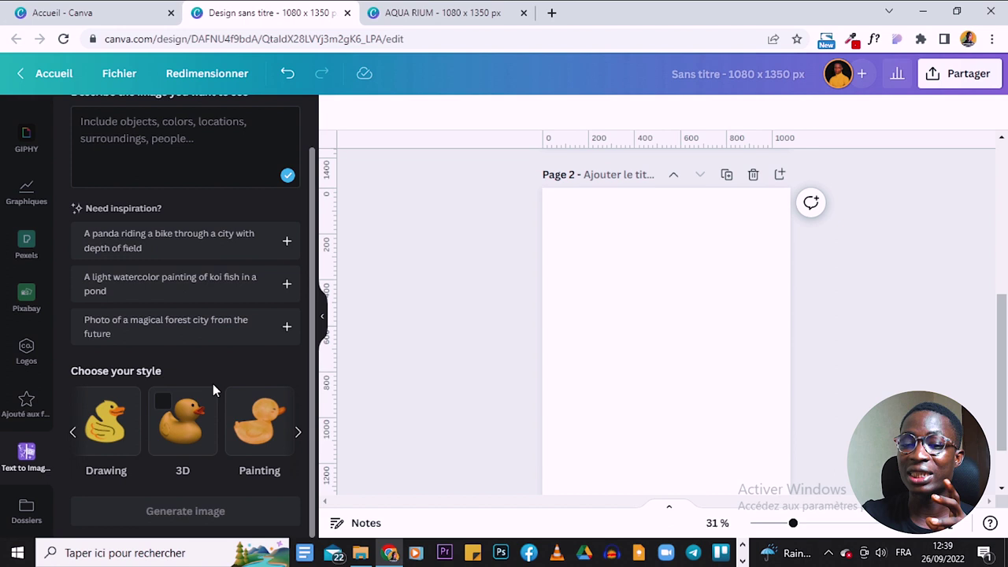
click(298, 433)
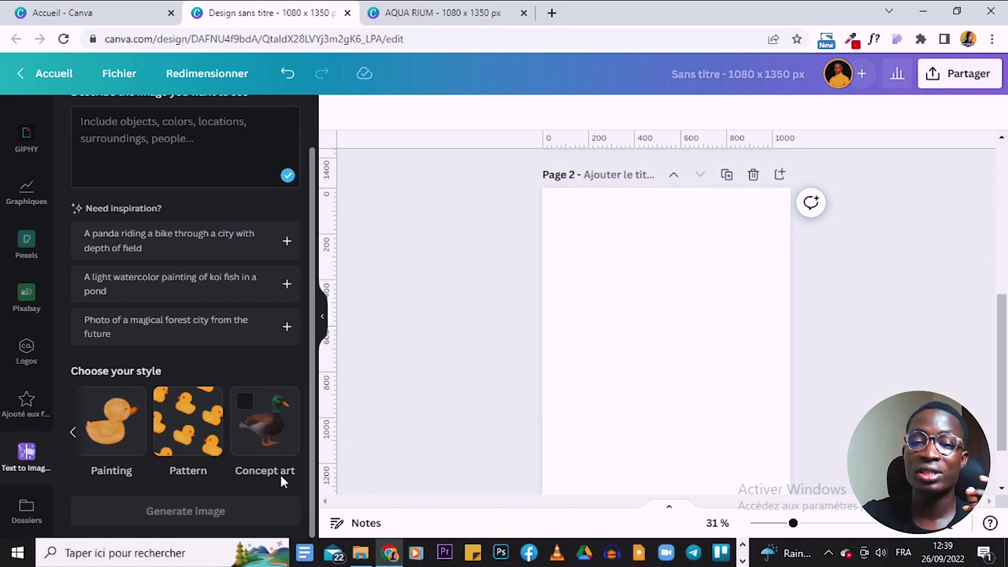
click(79, 443)
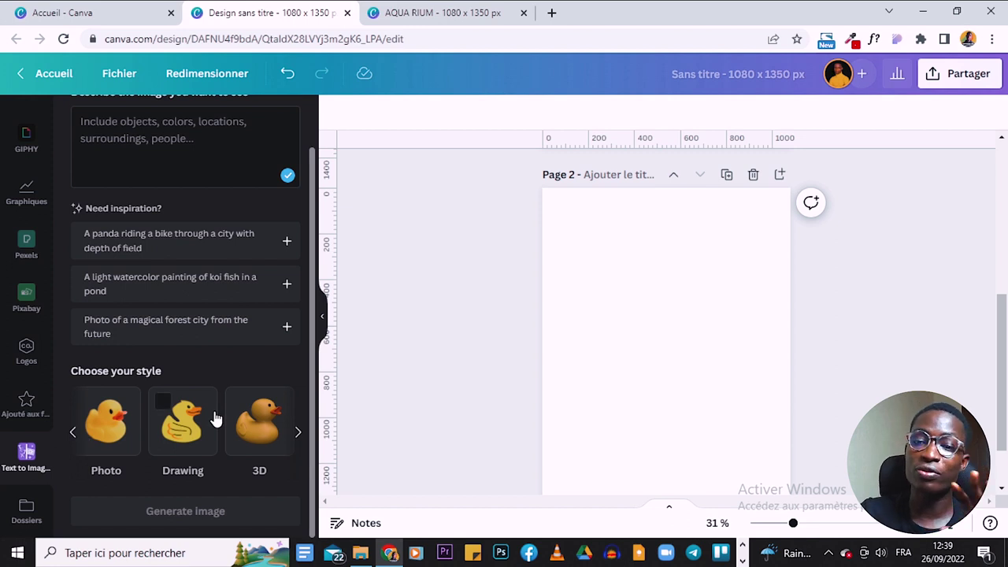
scroll(216, 419, up, 1)
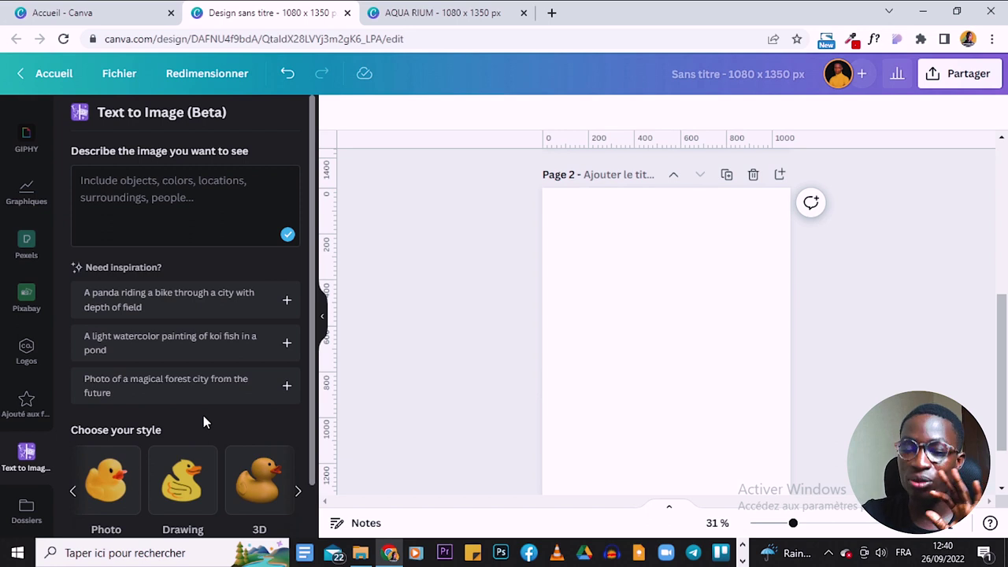
Step: Generate images from the suggested prompt "A panda riding a bike through a city with depth of field"
click(205, 303)
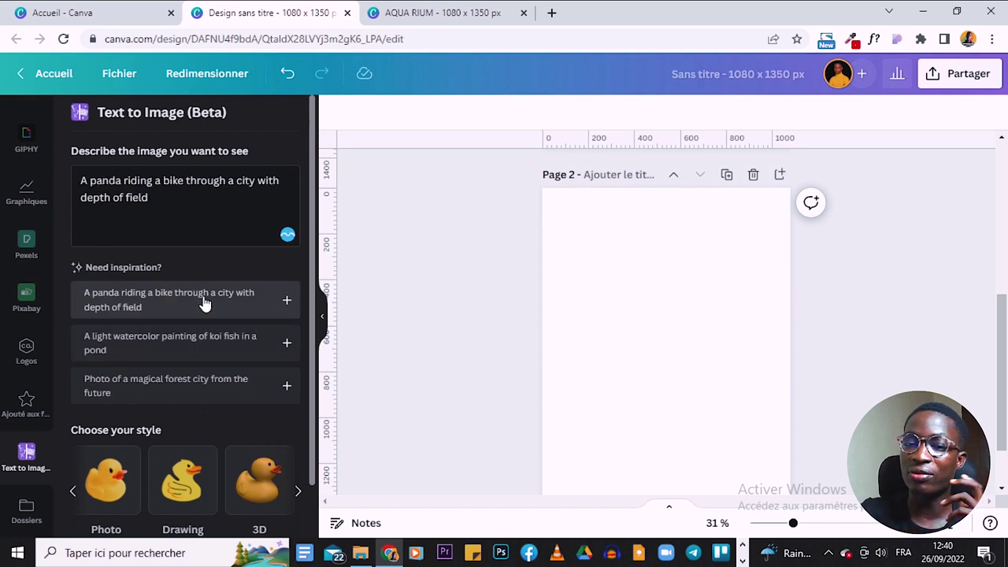
click(286, 301)
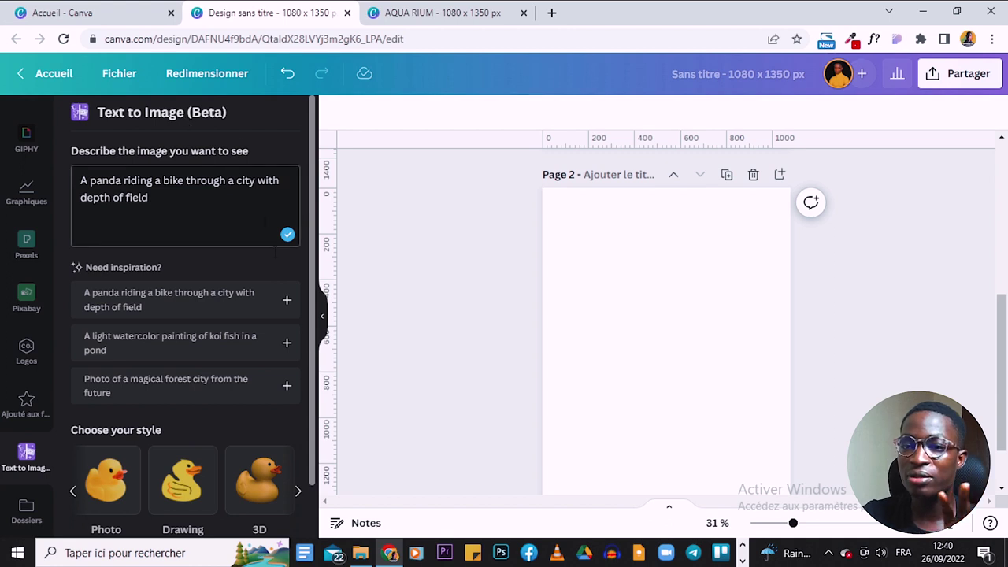
scroll(276, 264, down, 1)
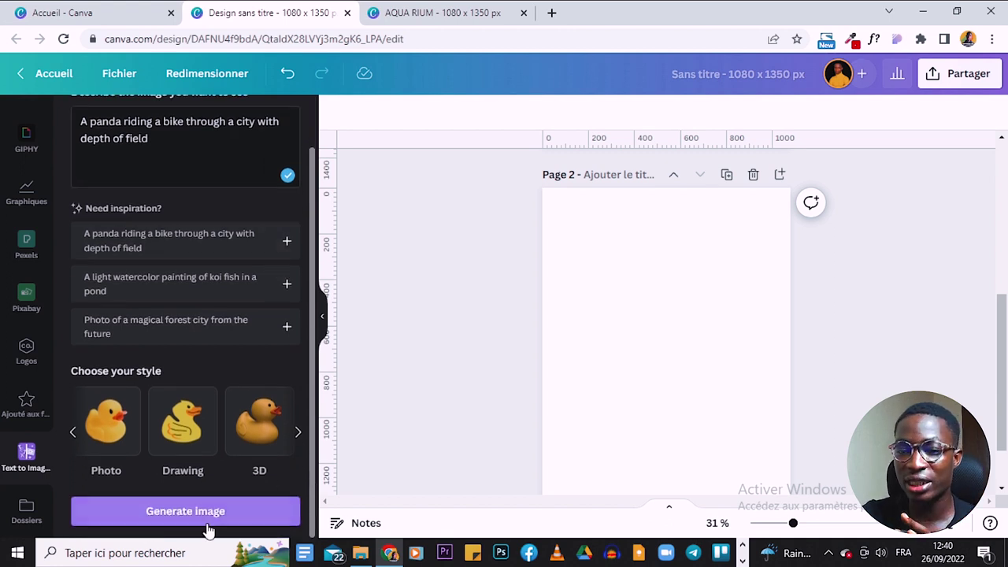
click(182, 513)
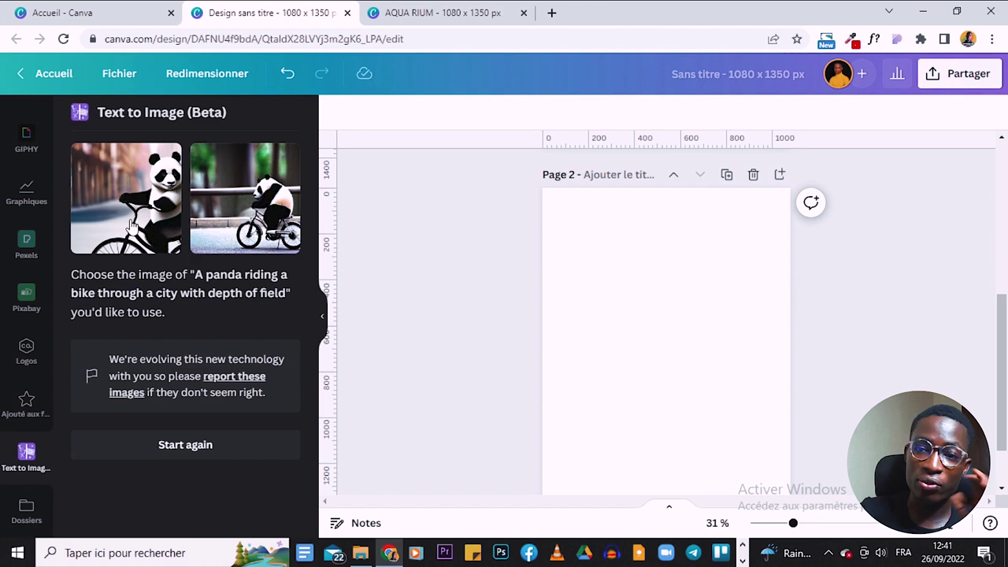
scroll(727, 392, up, 3)
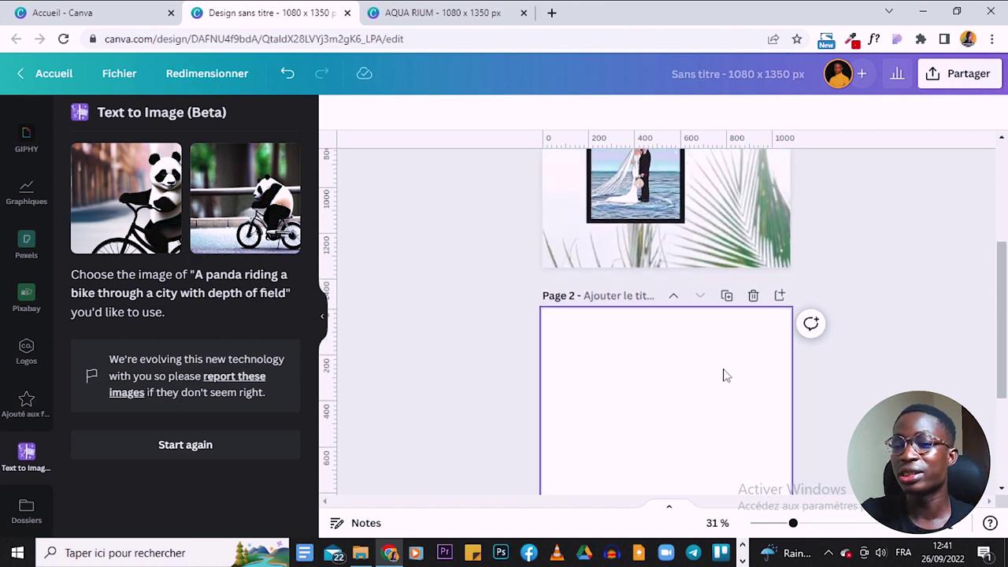
scroll(726, 378, down, 5)
scroll(726, 376, up, 2)
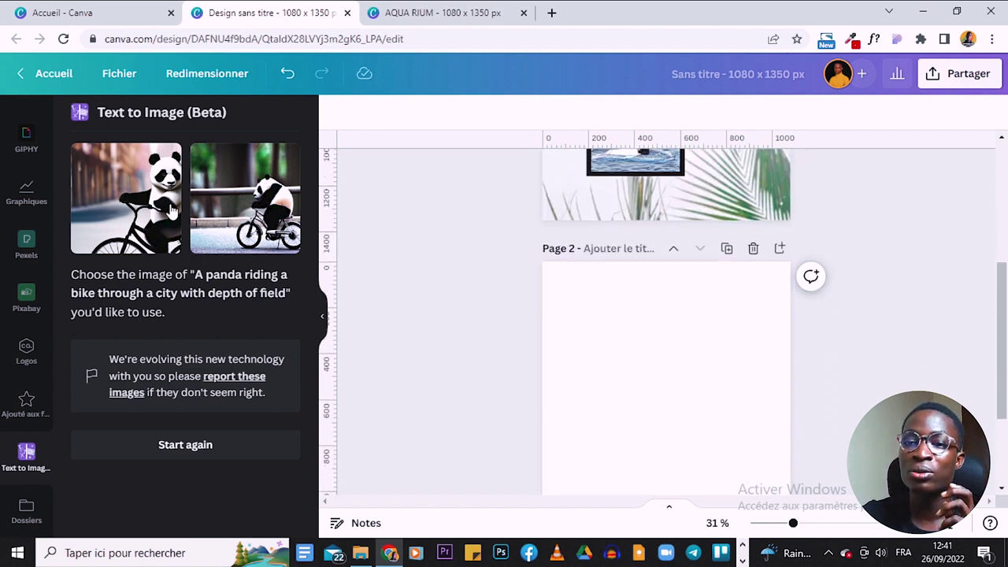
Step: Place both generated photos of the panda on a bike on page 2 and move the second toward the page's lower-left area
click(106, 185)
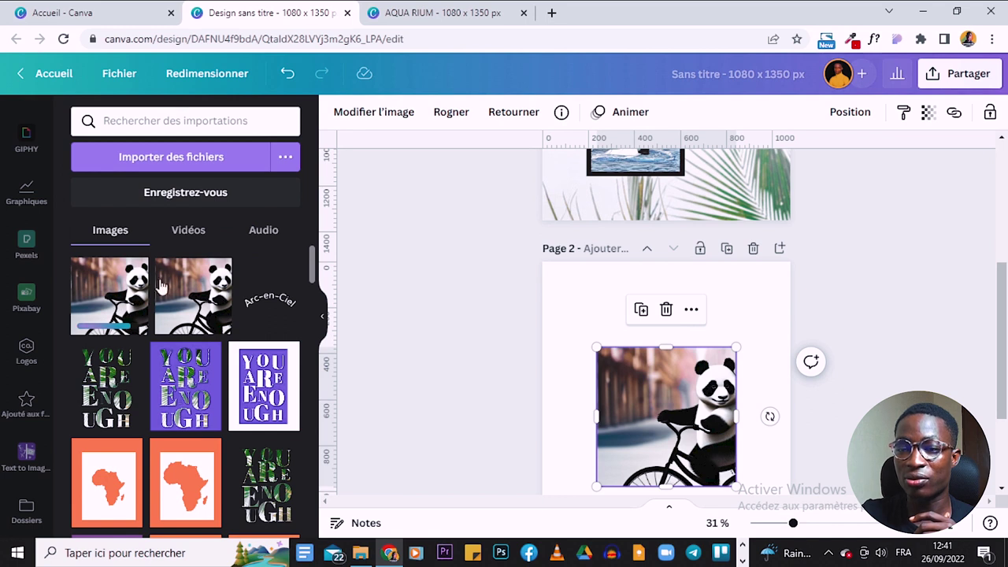
scroll(855, 473, down, 3)
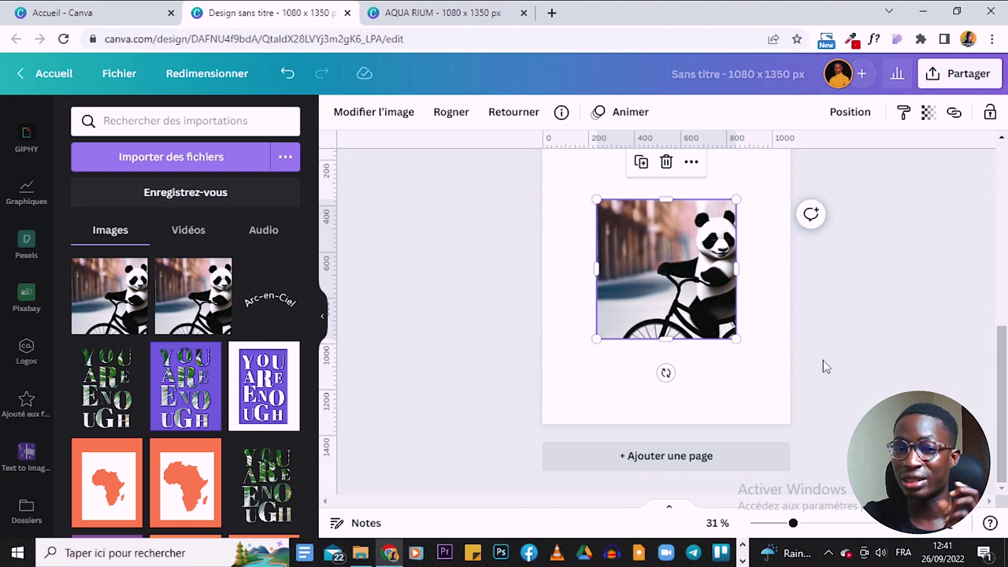
click(25, 451)
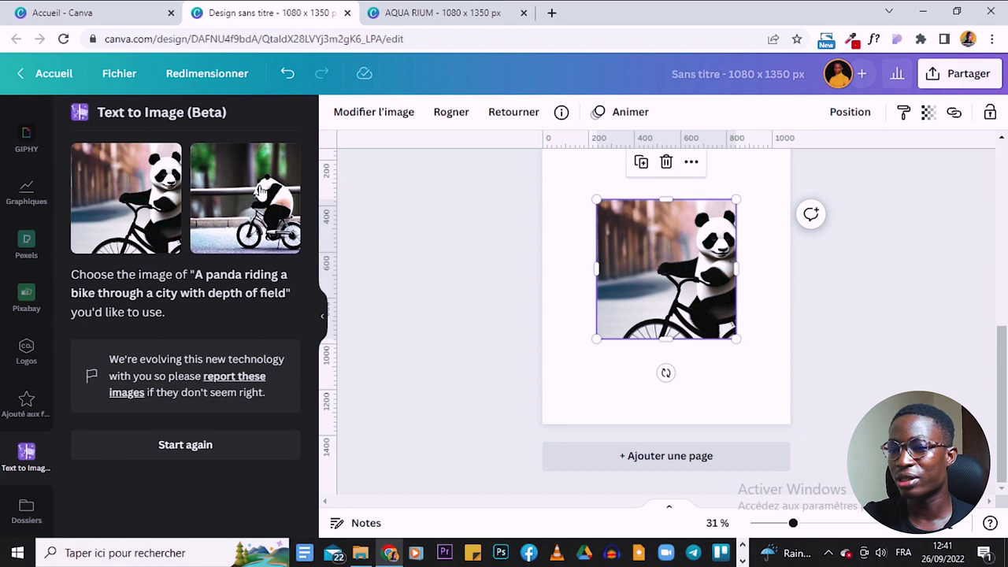
click(259, 192)
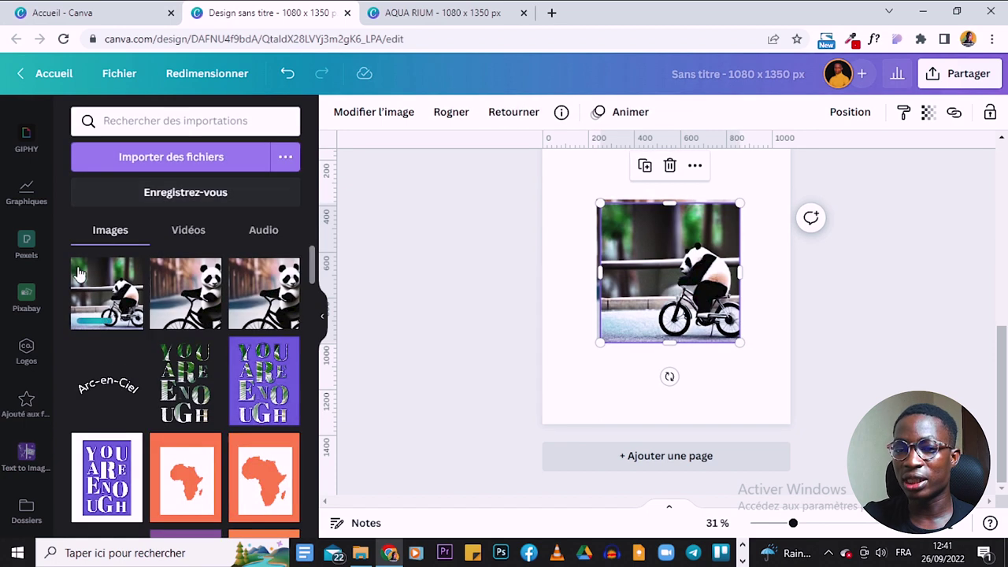
drag(621, 295, 578, 364)
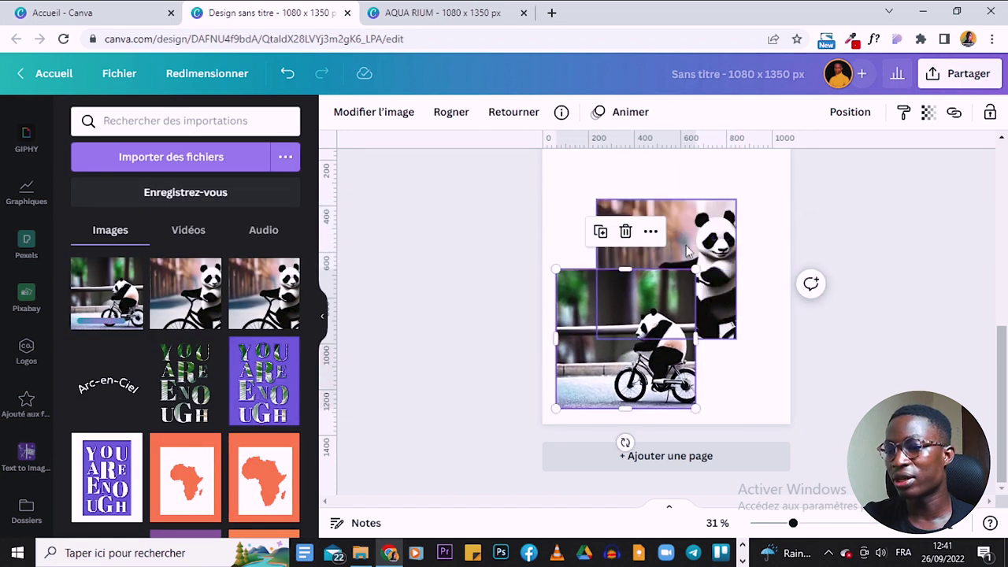
click(664, 337)
click(608, 341)
click(707, 254)
click(613, 368)
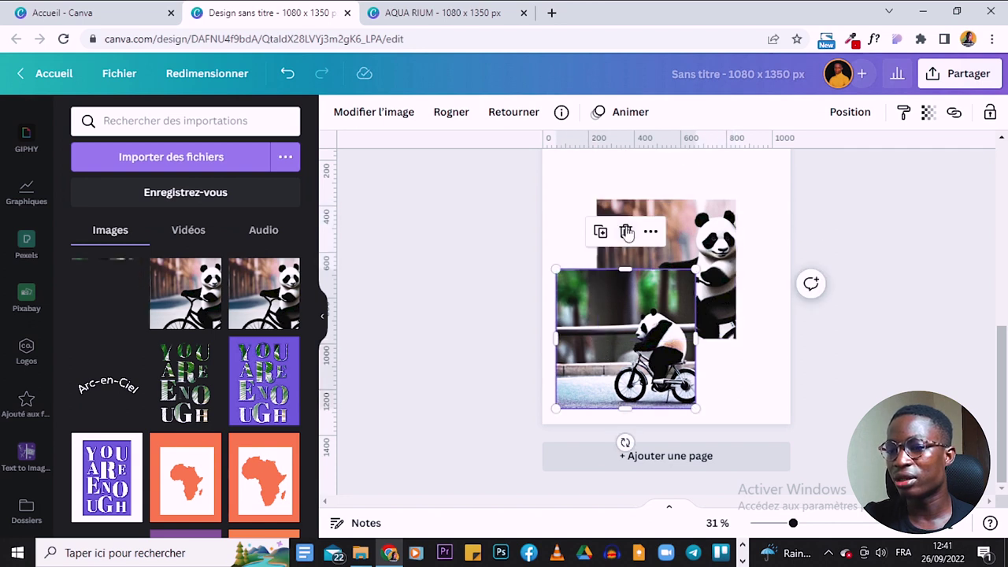
Step: Delete both panda photos from page 2
click(625, 229)
click(658, 259)
click(667, 165)
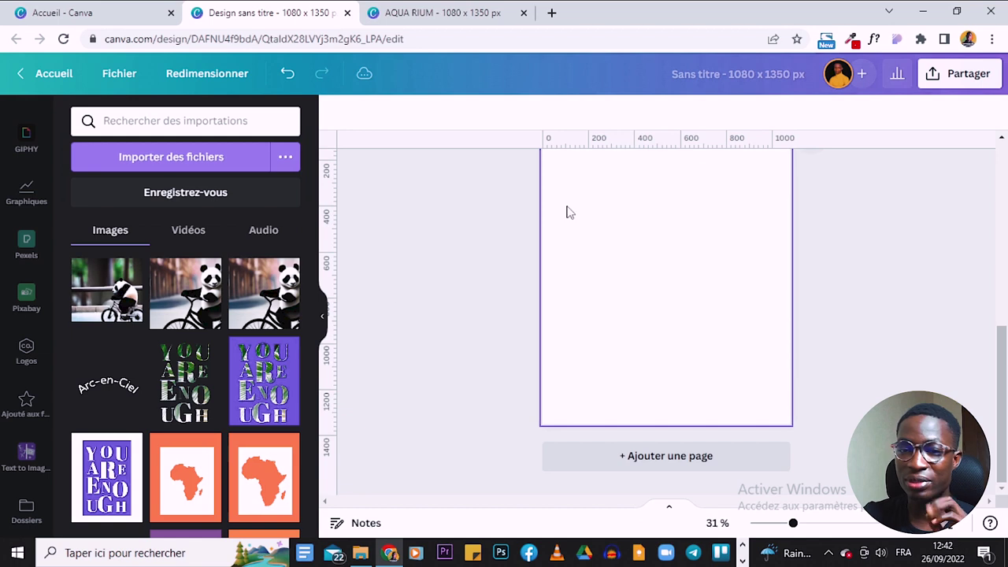
Step: Restart Text to Image and generate "A panda riding a bike through a city with depth of field" in the Drawing style
click(24, 450)
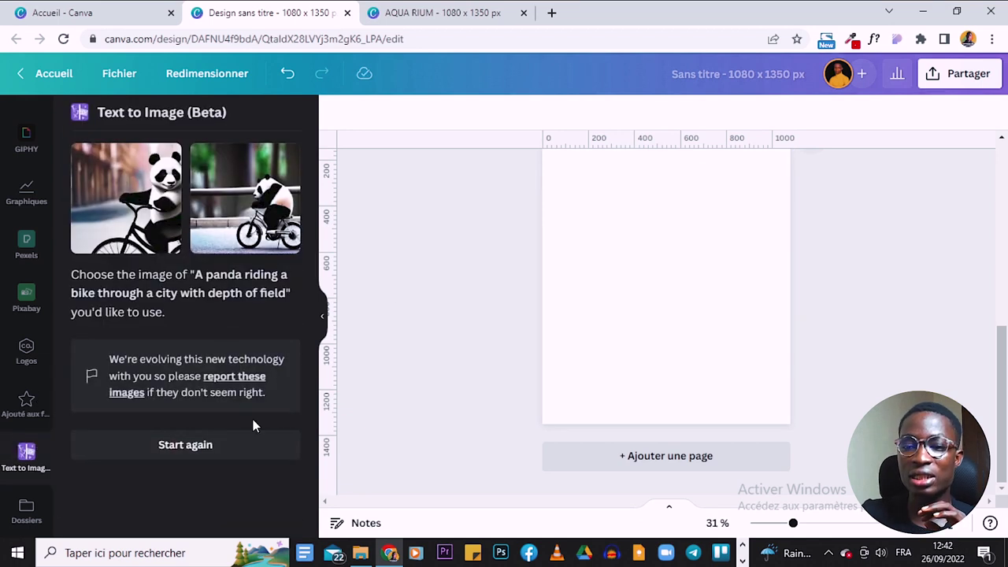
click(199, 445)
scroll(288, 338, down, 1)
scroll(264, 321, up, 1)
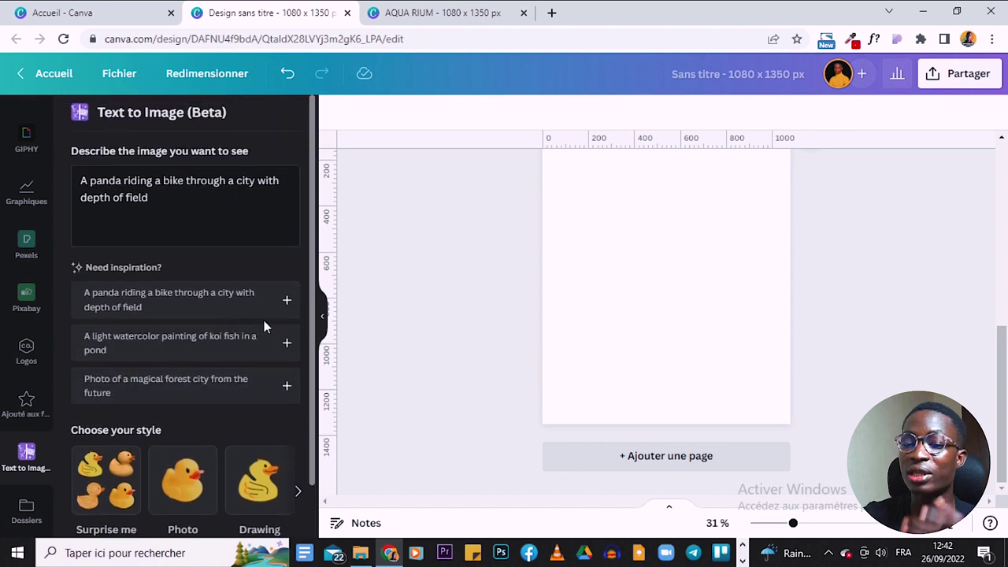
scroll(189, 347, down, 1)
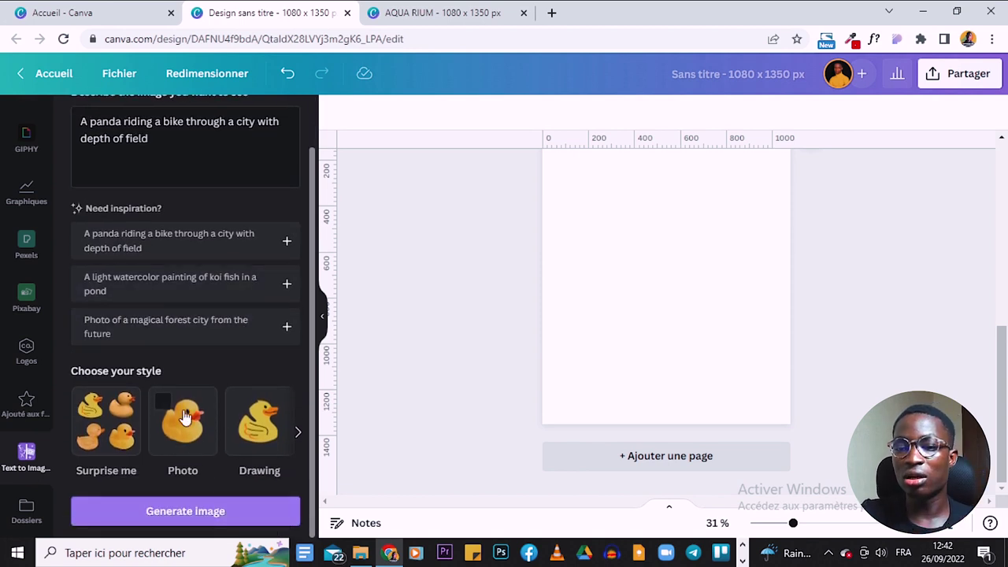
click(299, 434)
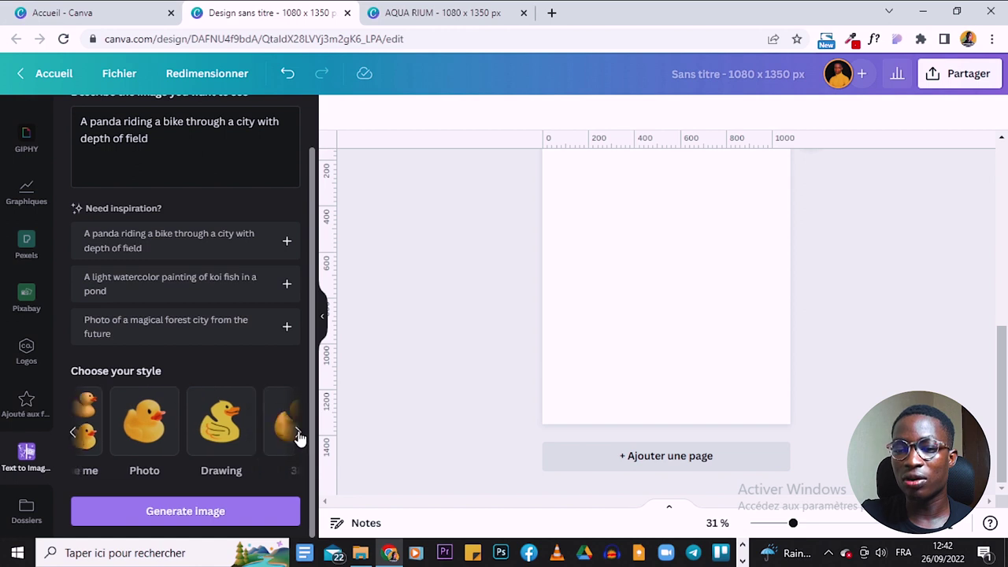
click(73, 431)
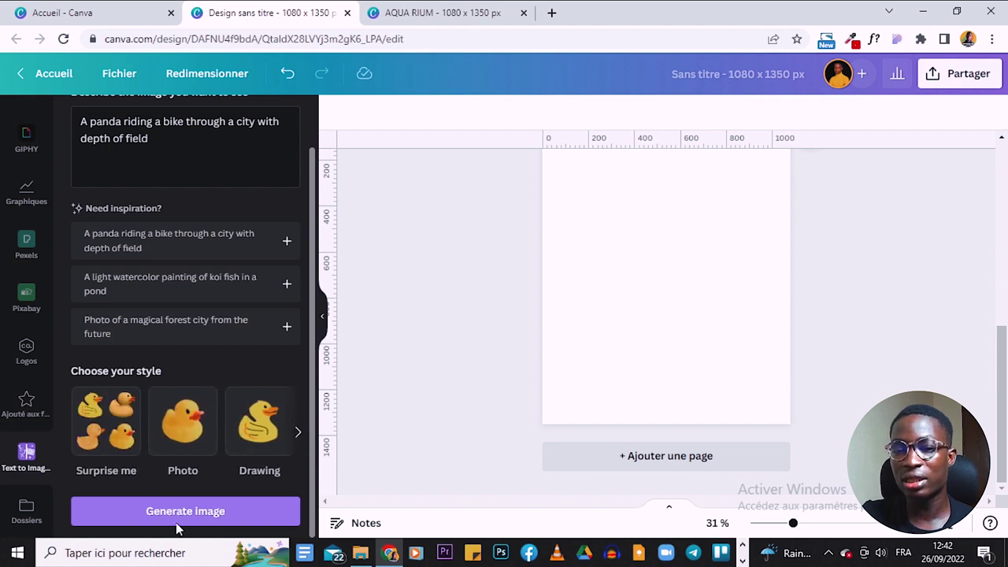
click(248, 410)
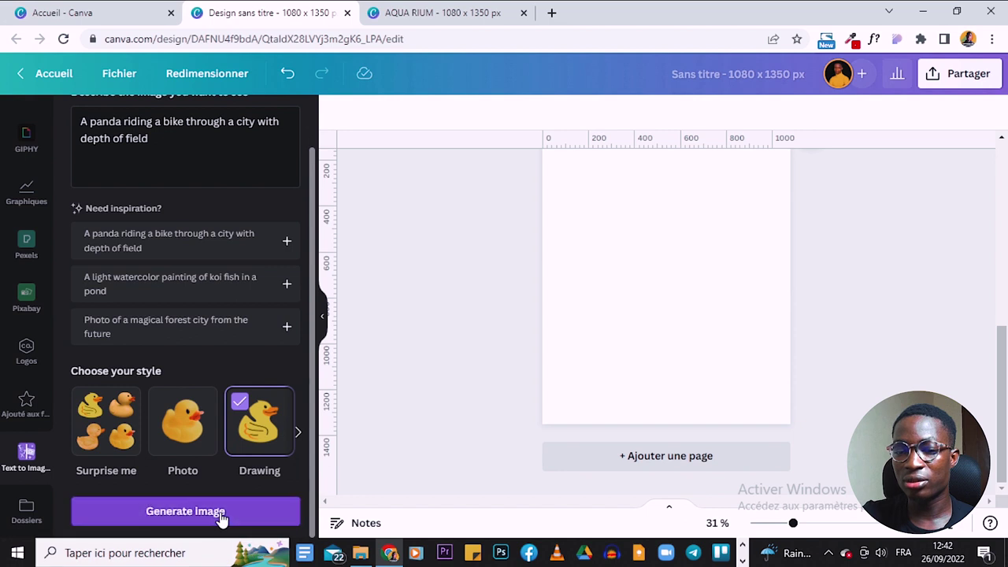
click(221, 514)
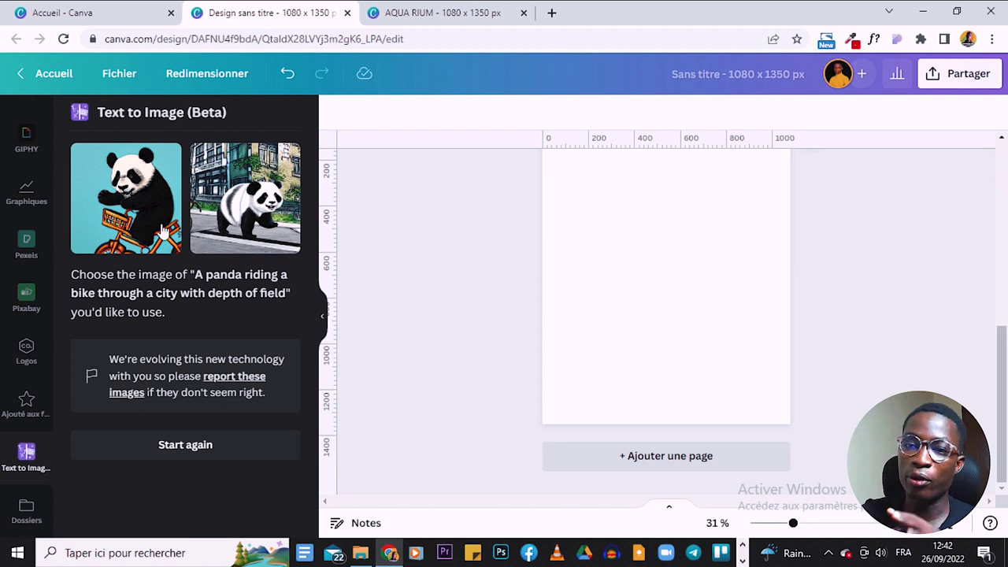
Step: Place the generated panda drawing with the turquoise background on page 2, enlarge it and center it across the page
click(138, 207)
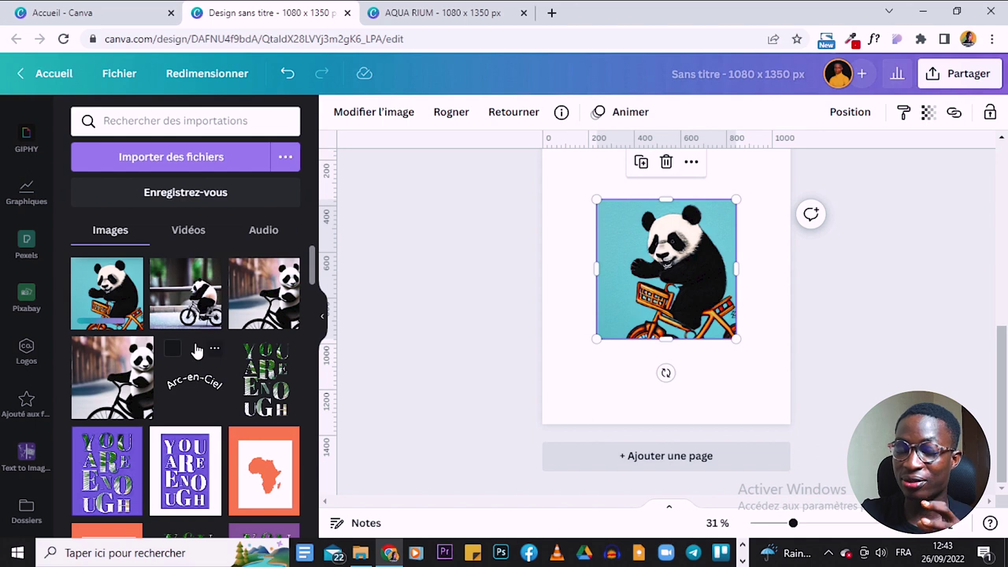
drag(596, 339, 543, 392)
drag(646, 323, 671, 316)
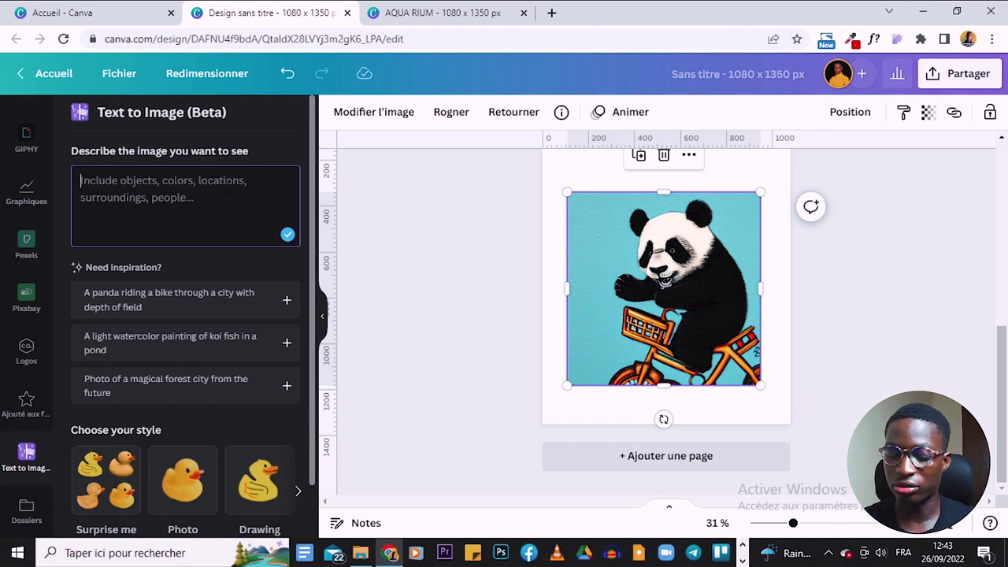
Step: Generate images from the description "Mother give food to her children" in the Photo style
text(d)
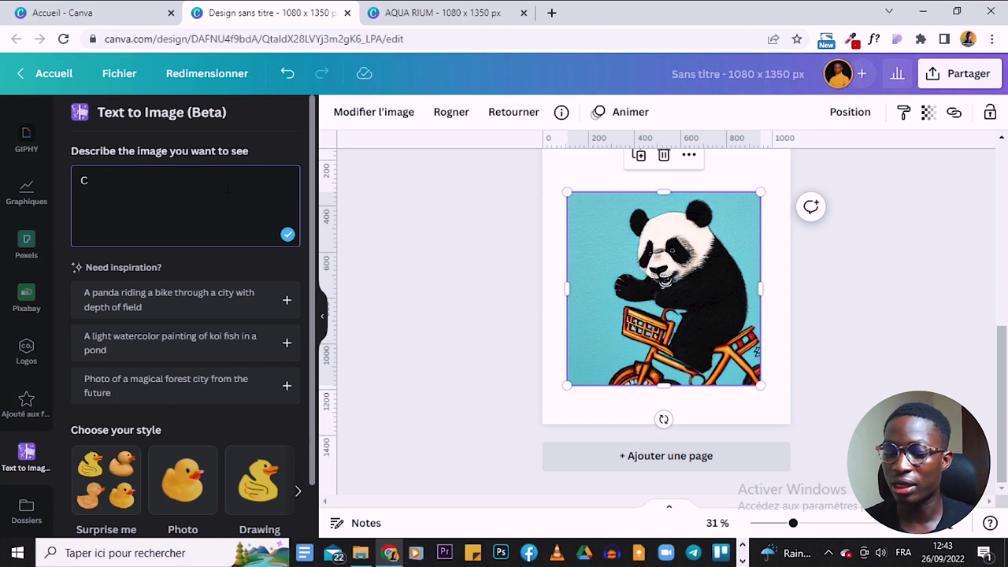
key(BackSpace)
key(BackSpace)
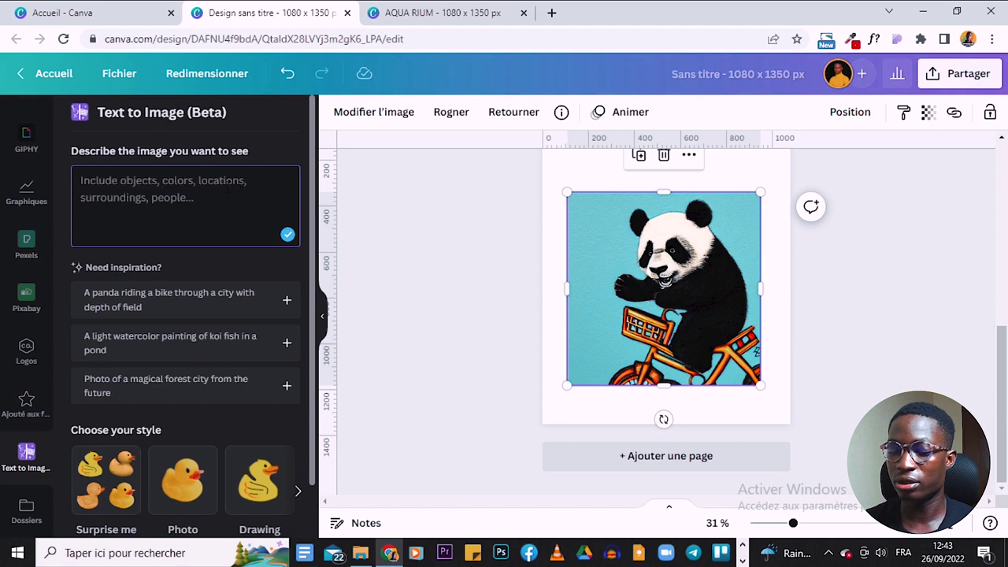
text(M)
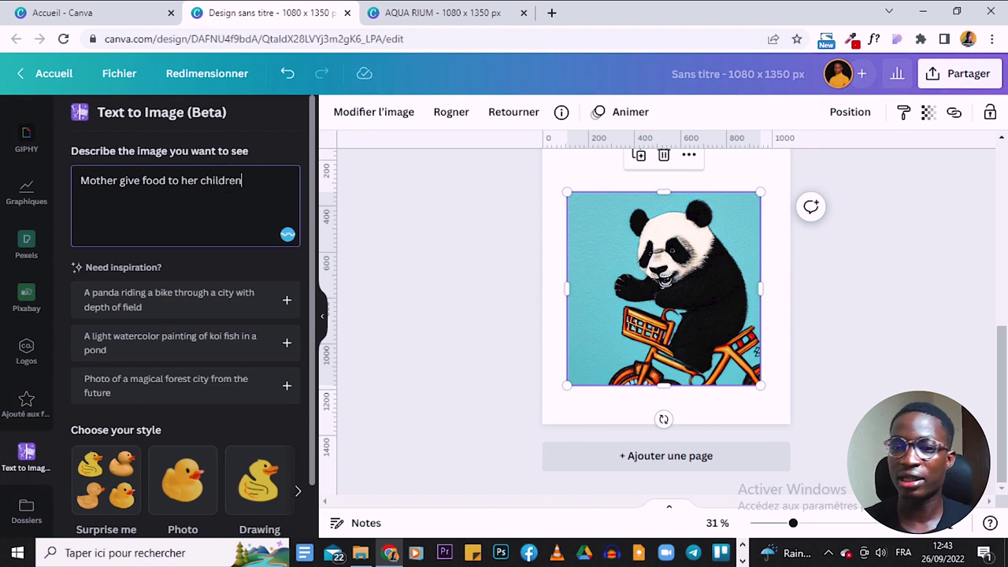
scroll(223, 402, down, 1)
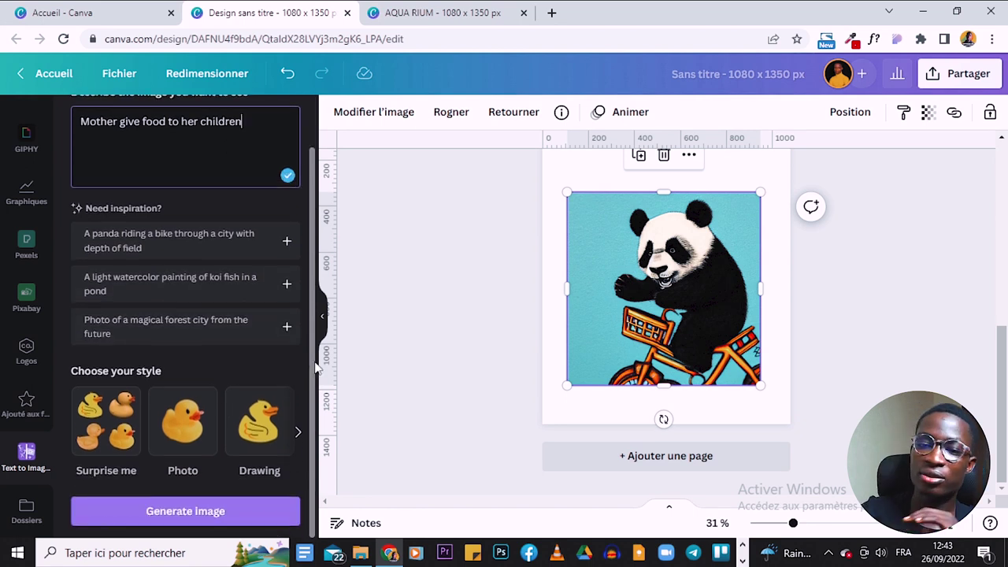
click(180, 416)
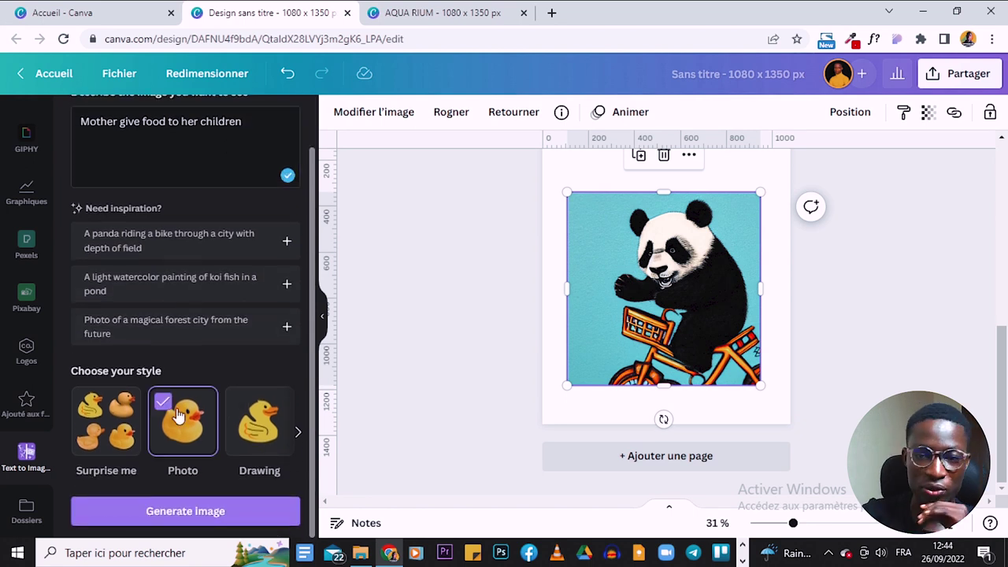
click(201, 520)
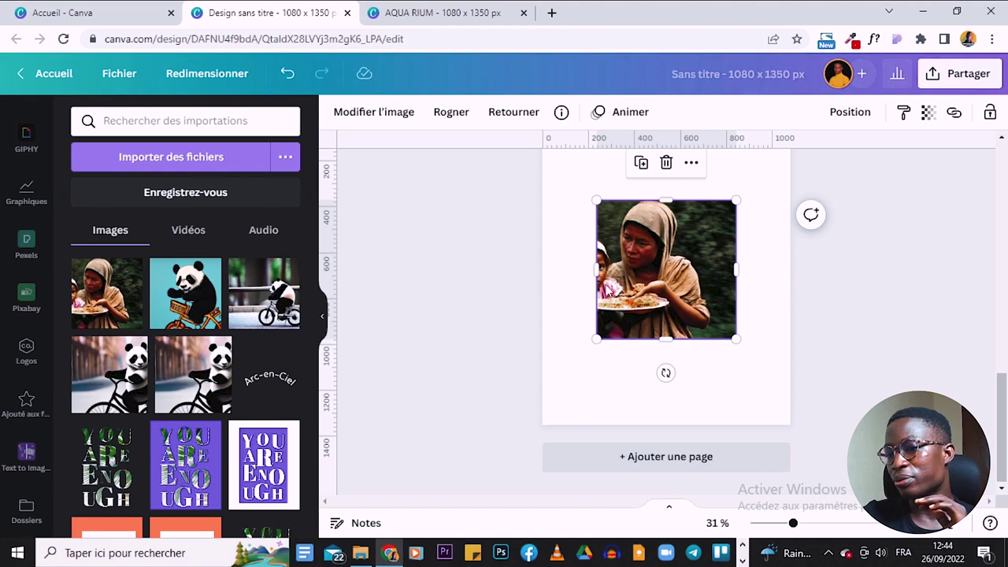
Step: Add the second generated photo, the mother with the child in red, and move it to the page's lower-left corner
click(24, 460)
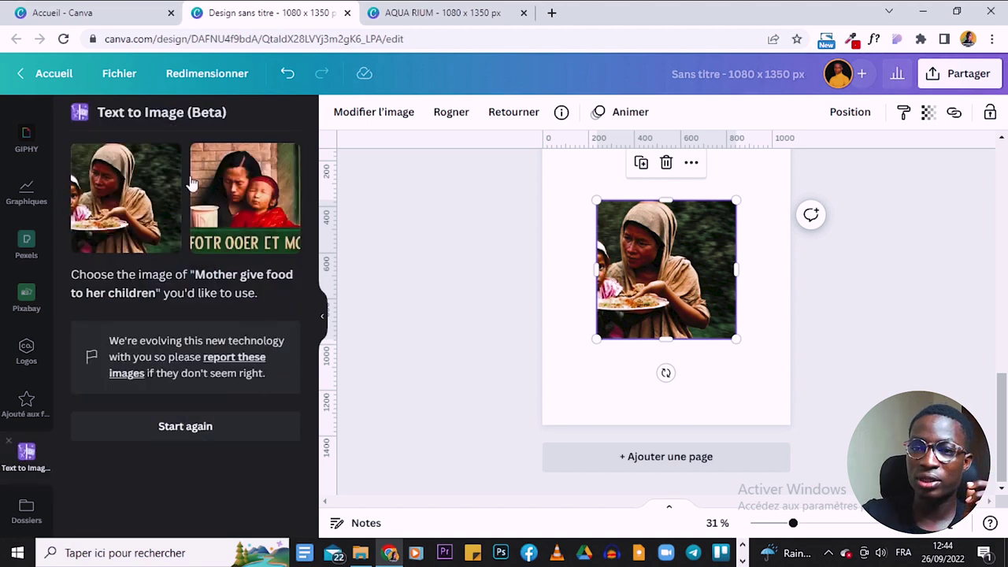
click(227, 185)
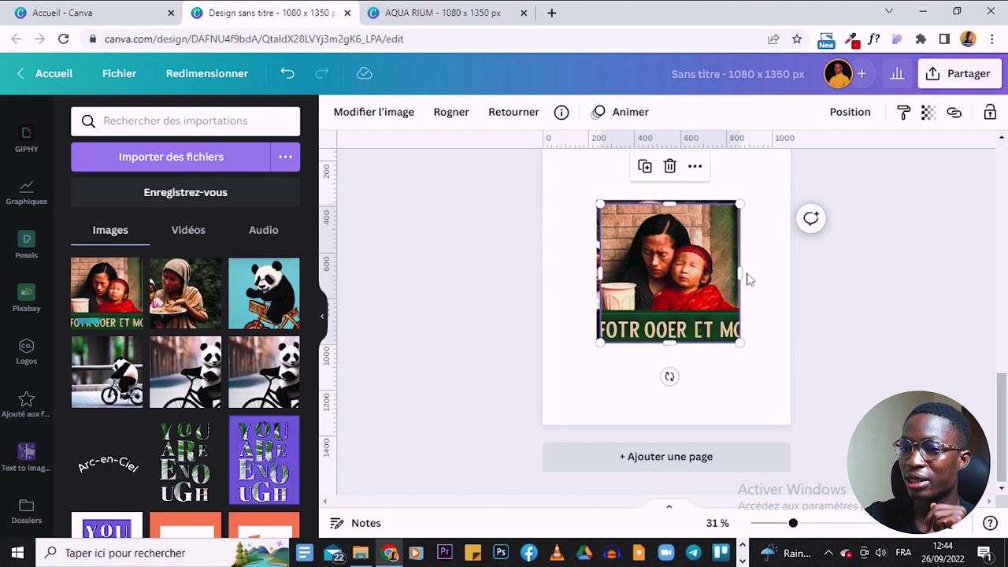
drag(683, 296, 629, 391)
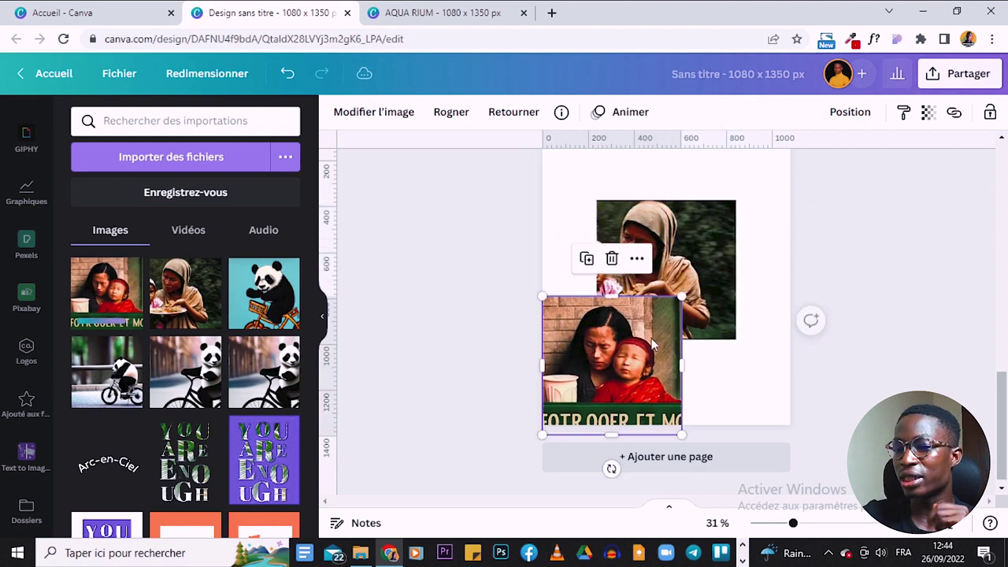
Step: Generate "Mother give food to her children" again in the Painting style and add a new page to the design
click(26, 455)
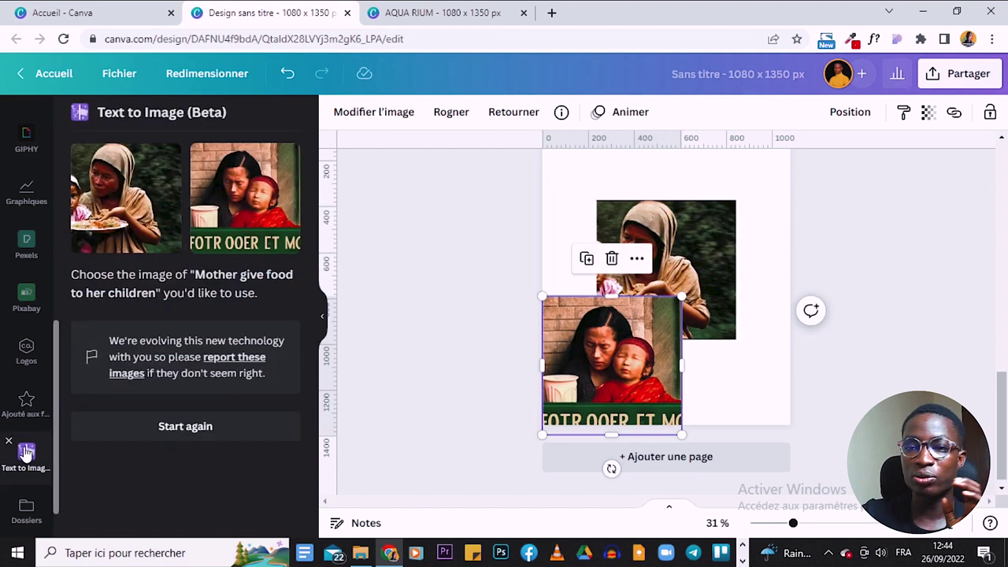
click(148, 431)
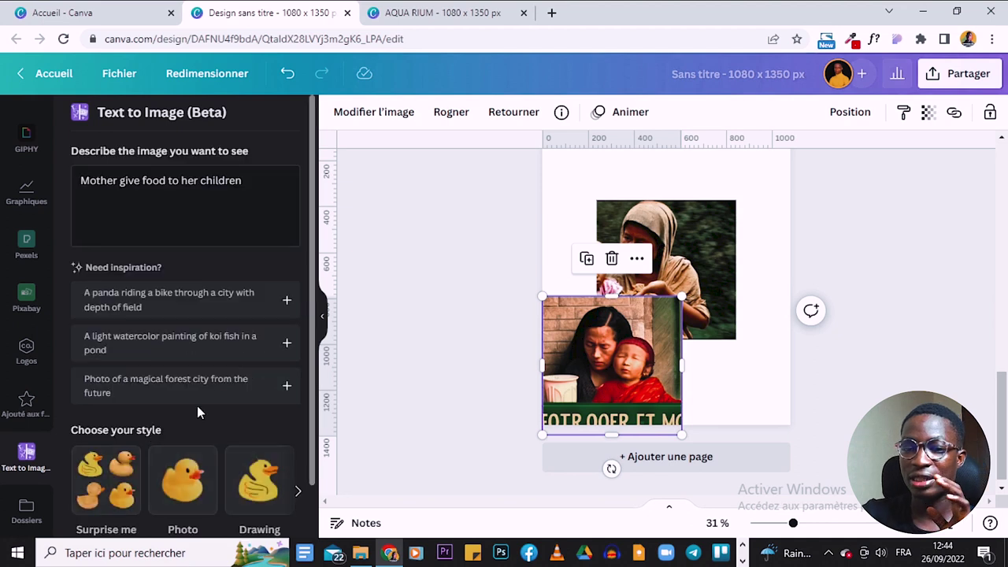
click(297, 490)
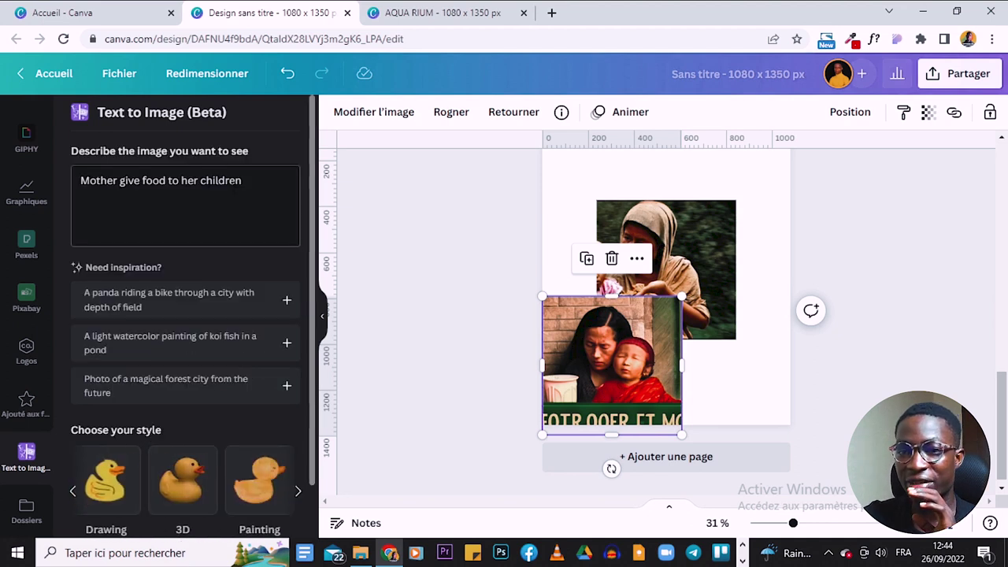
triple_click(221, 180)
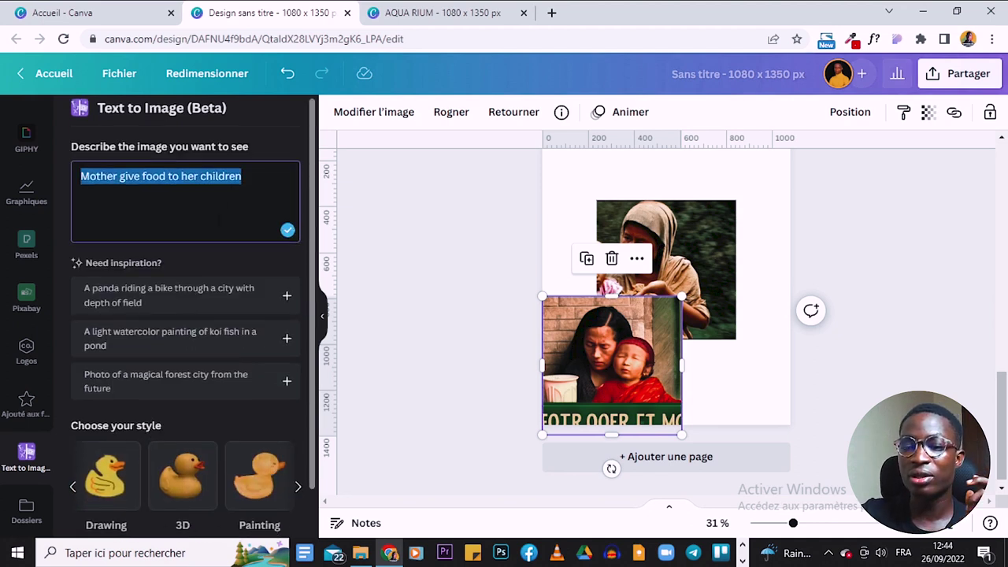
scroll(233, 449, down, 1)
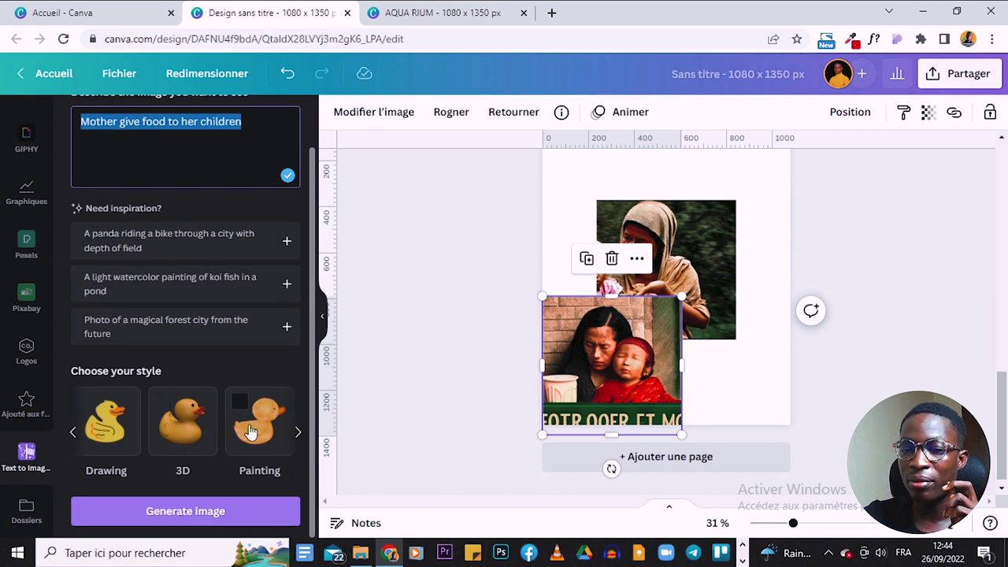
click(242, 402)
click(242, 401)
click(254, 520)
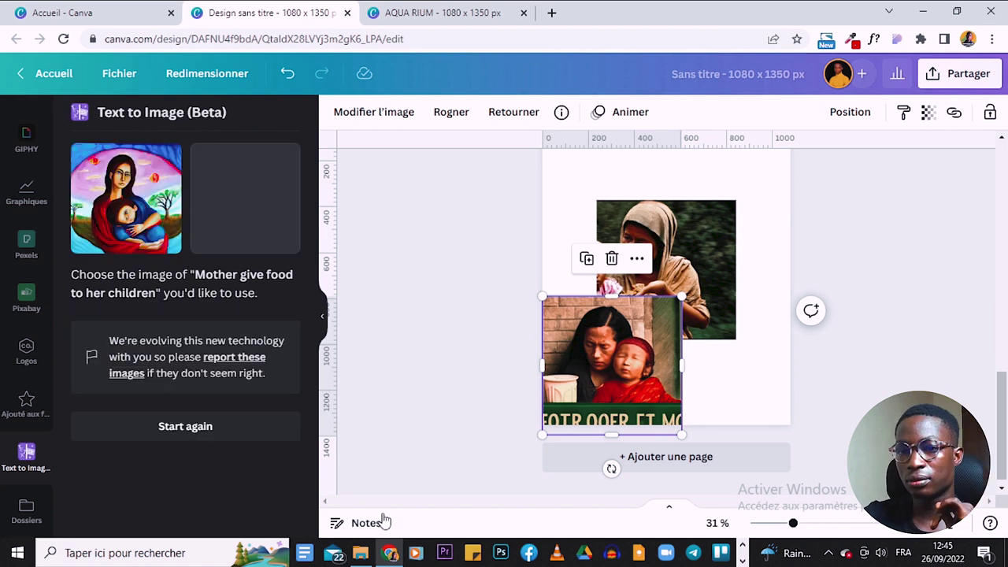
click(603, 465)
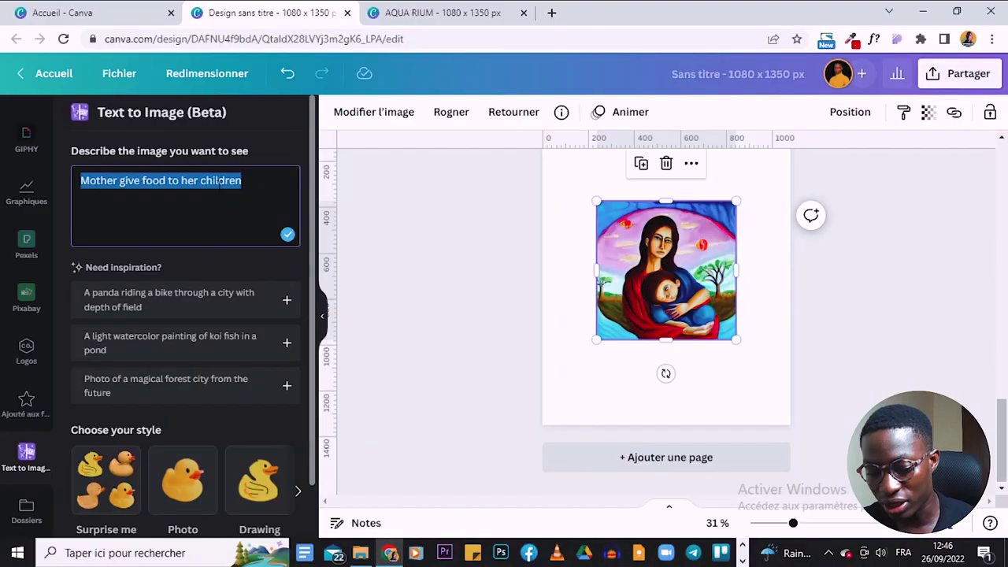
Step: Generate images from the French description "Un maitre devant les élèves" in the Surprise me style
text(A)
key(BackSpace)
text(U)
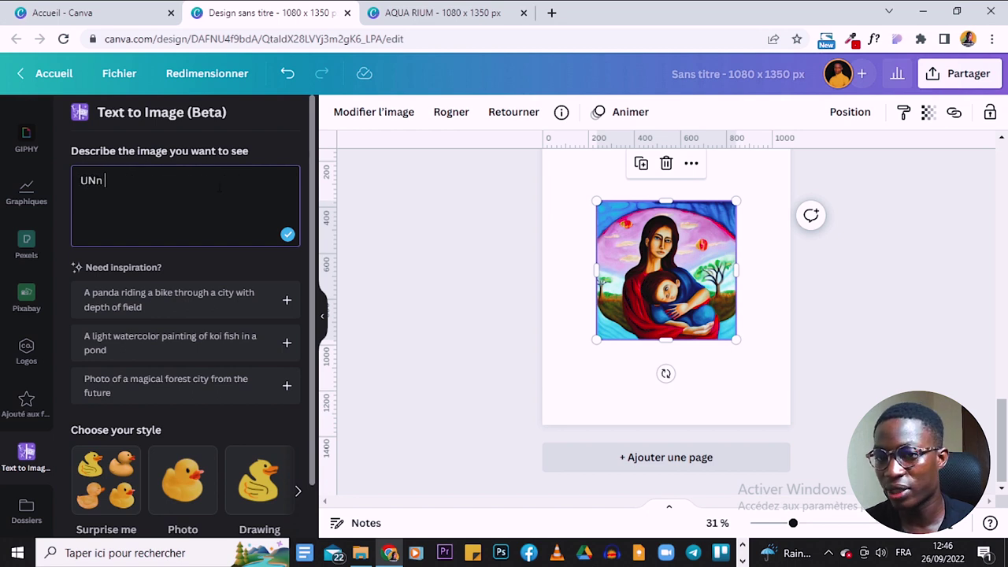
key(BackSpace)
text(Un)
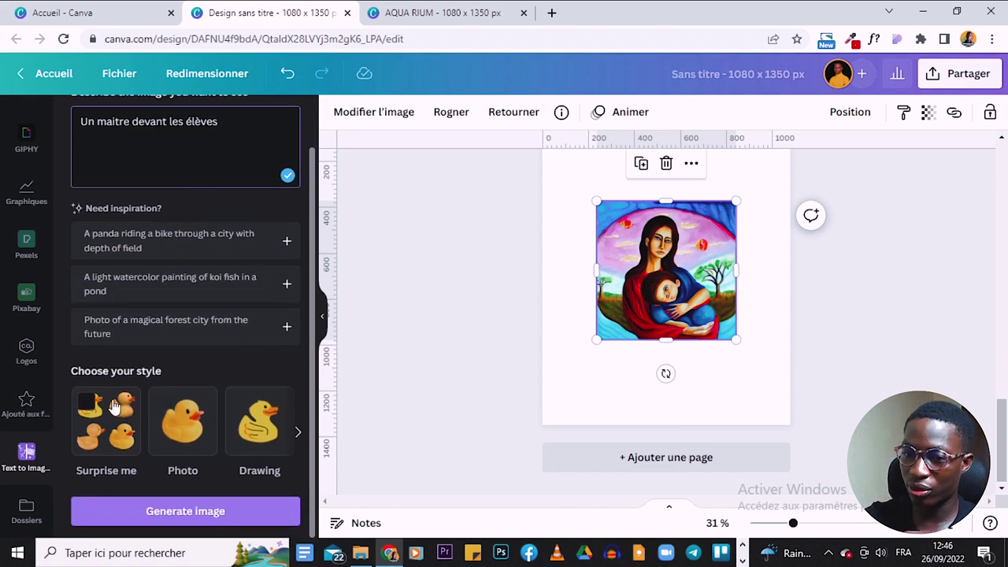
click(102, 426)
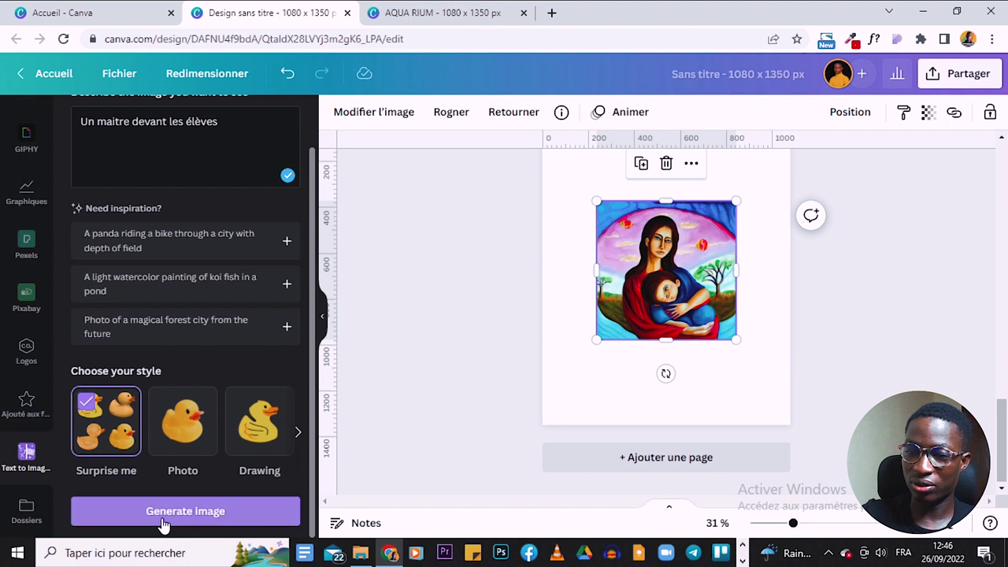
click(164, 514)
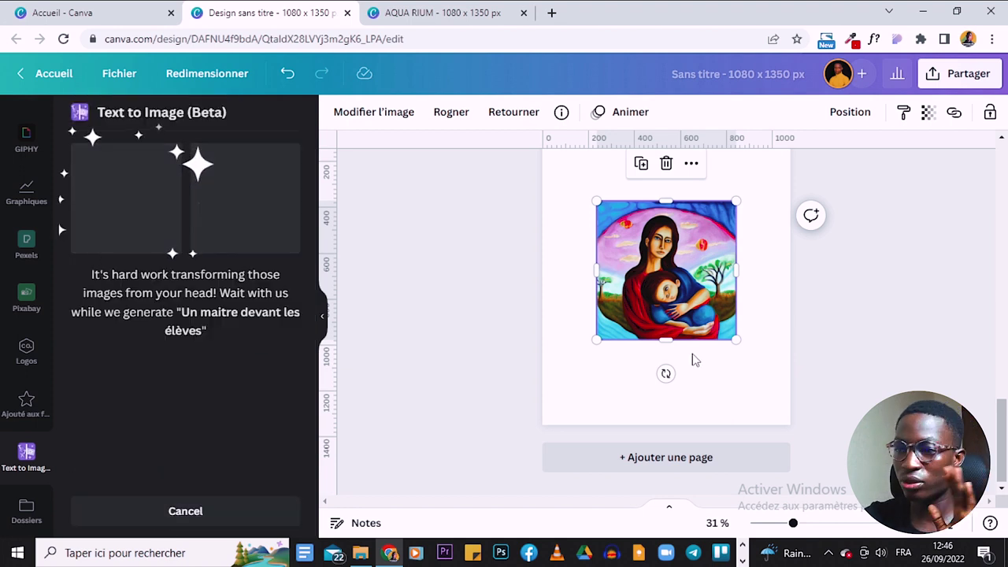